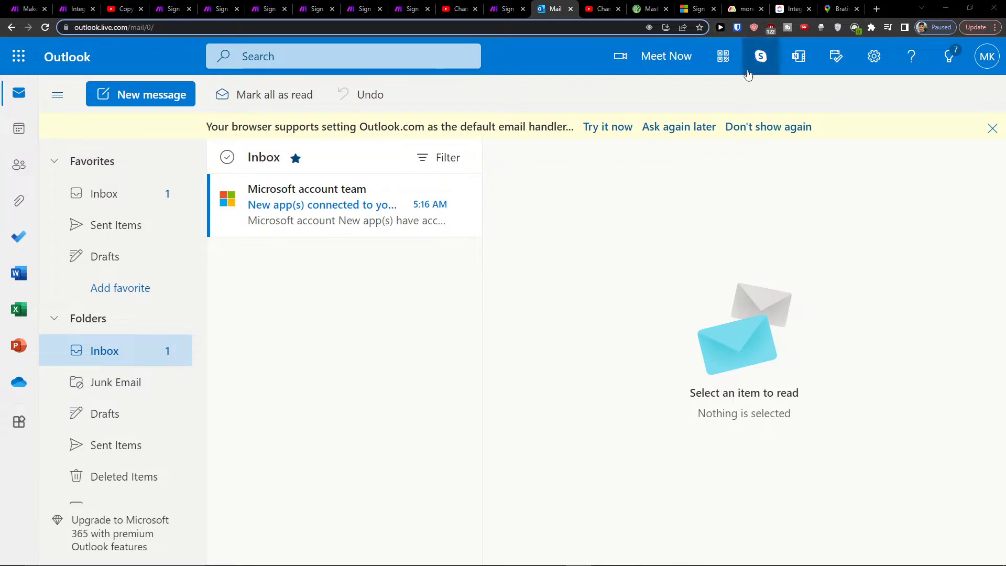
Return from settings in ClickUp and reach the workspace ClickApps page via the Automate chevron.
{"action": "left_click", "coordinate": [790, 8]}
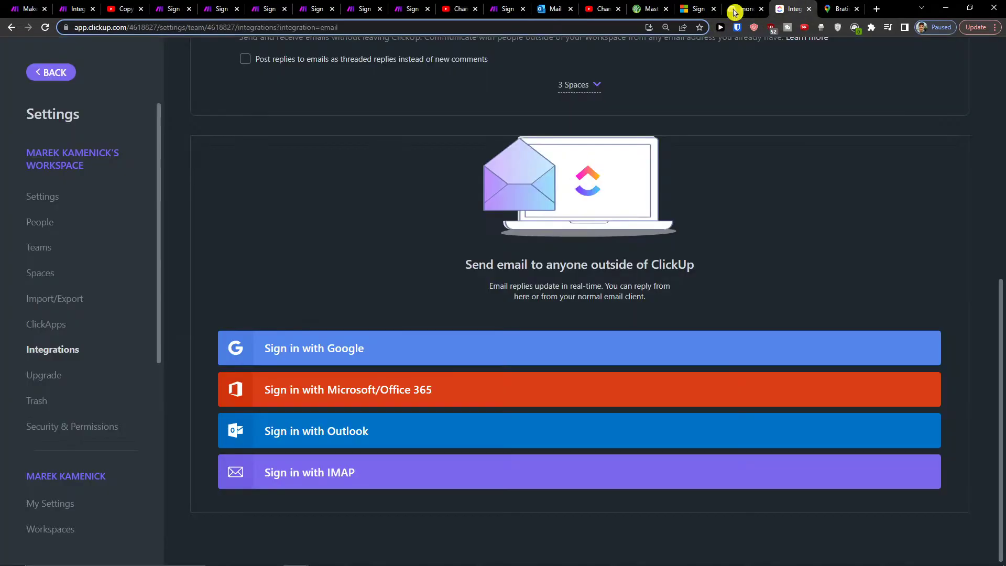
{"action": "left_click", "coordinate": [41, 68]}
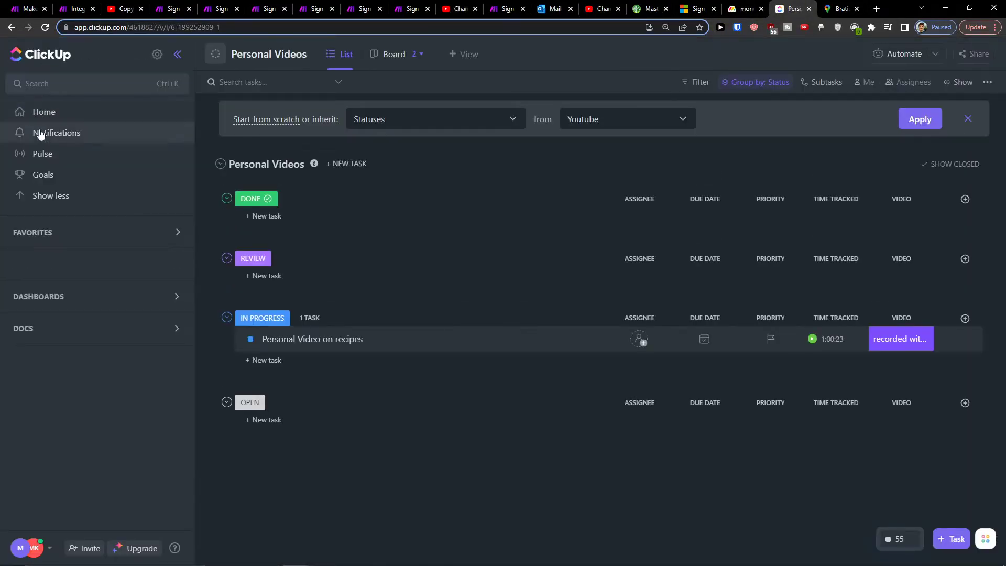
{"action": "left_click", "coordinate": [936, 55]}
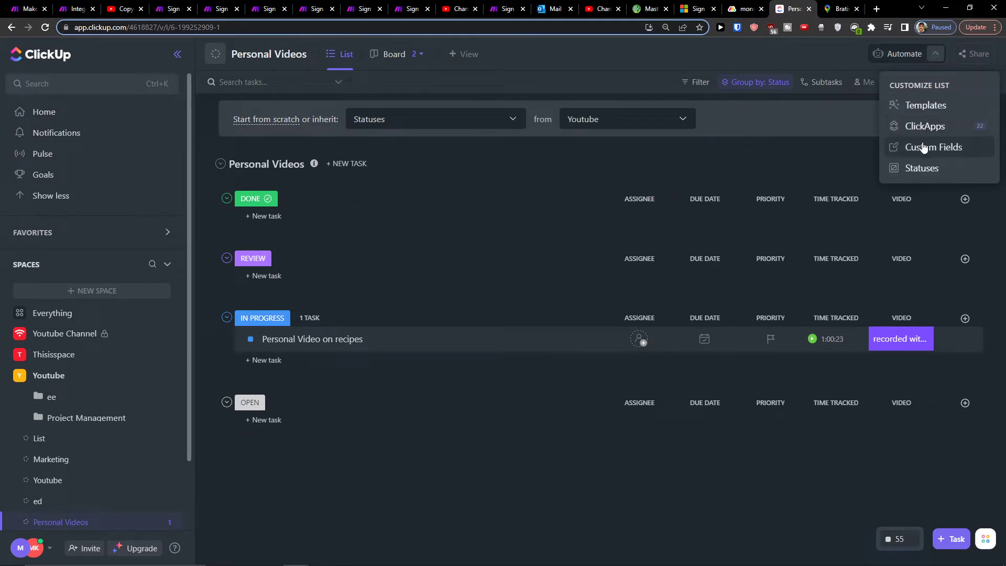
{"action": "left_click", "coordinate": [934, 84]}
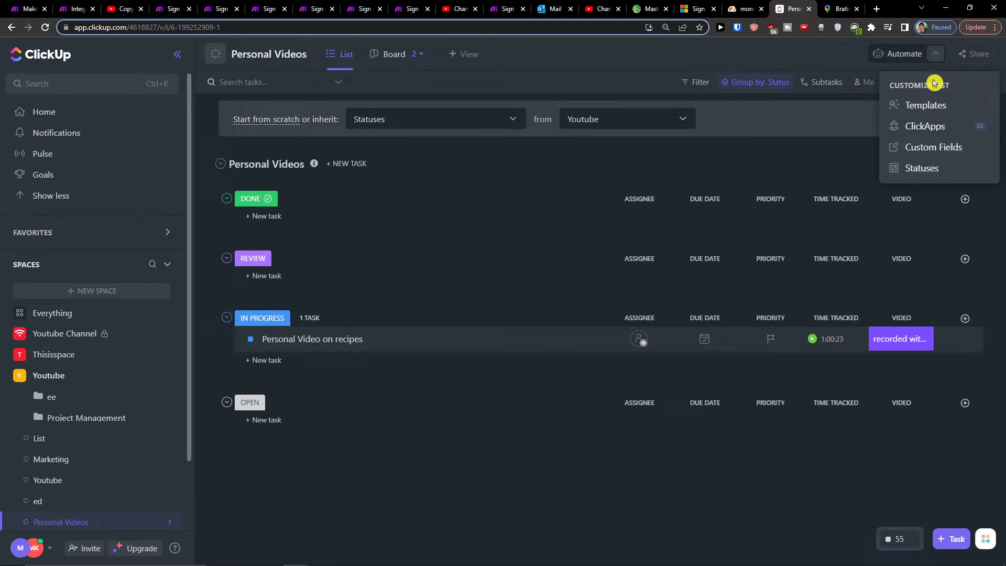
{"action": "left_click", "coordinate": [931, 127]}
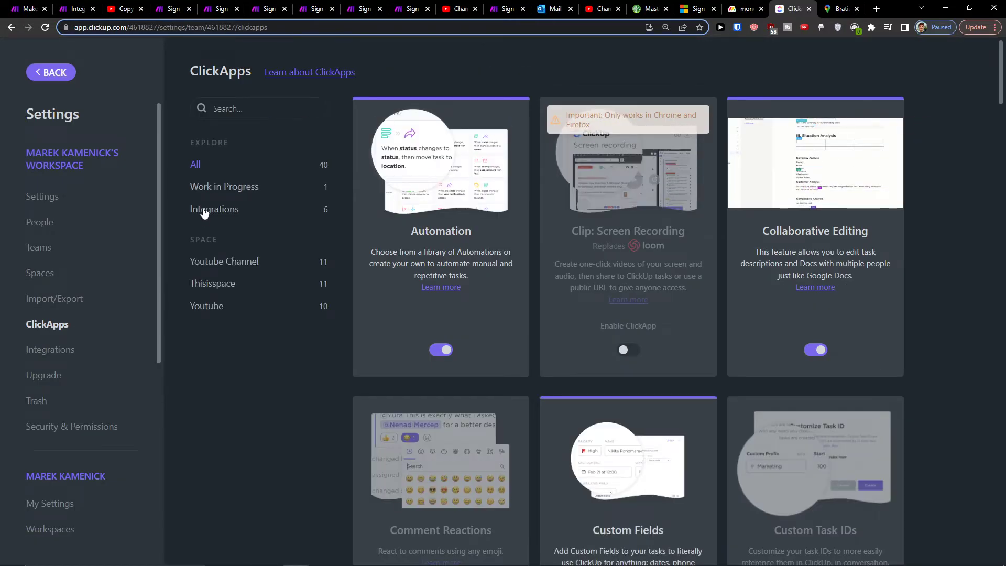
Go to Integrations and bring up the Email ClickApp's sign-in options.
{"action": "left_click", "coordinate": [204, 211]}
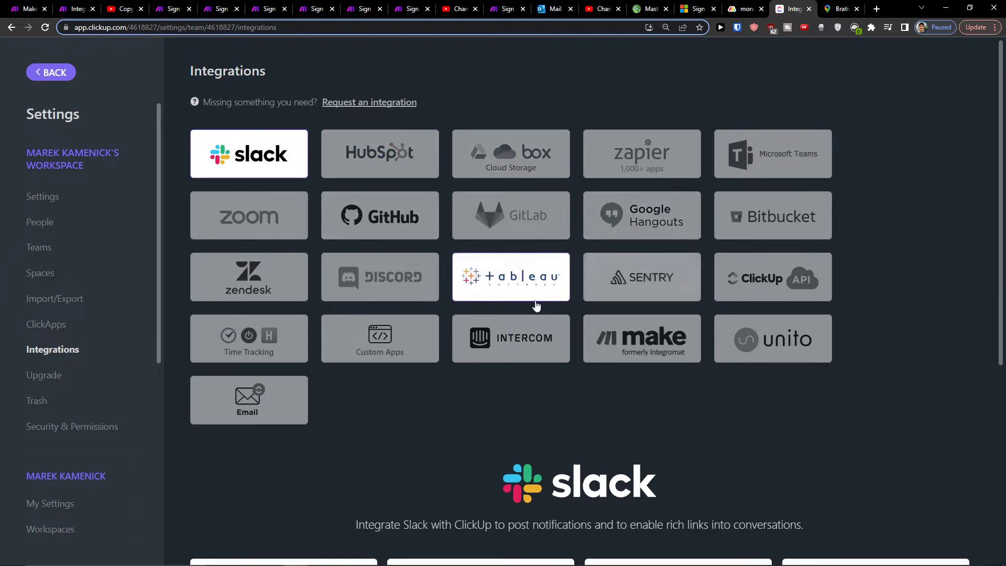
{"action": "scroll", "coordinate": [558, 281], "scroll_direction": "down", "scroll_amount": 1}
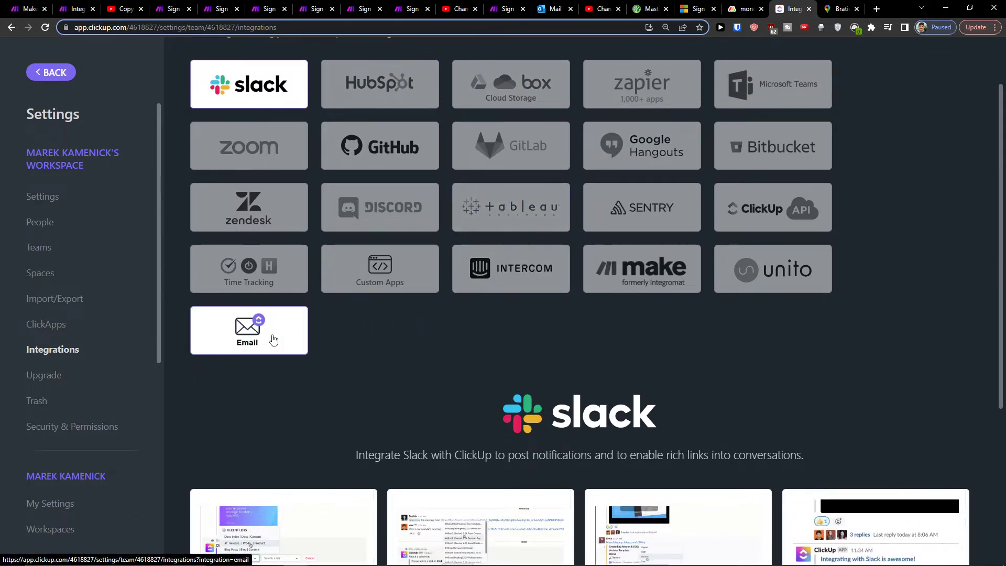
{"action": "scroll", "coordinate": [271, 327], "scroll_direction": "down", "scroll_amount": 1}
{"action": "scroll", "coordinate": [281, 311], "scroll_direction": "up", "scroll_amount": 2}
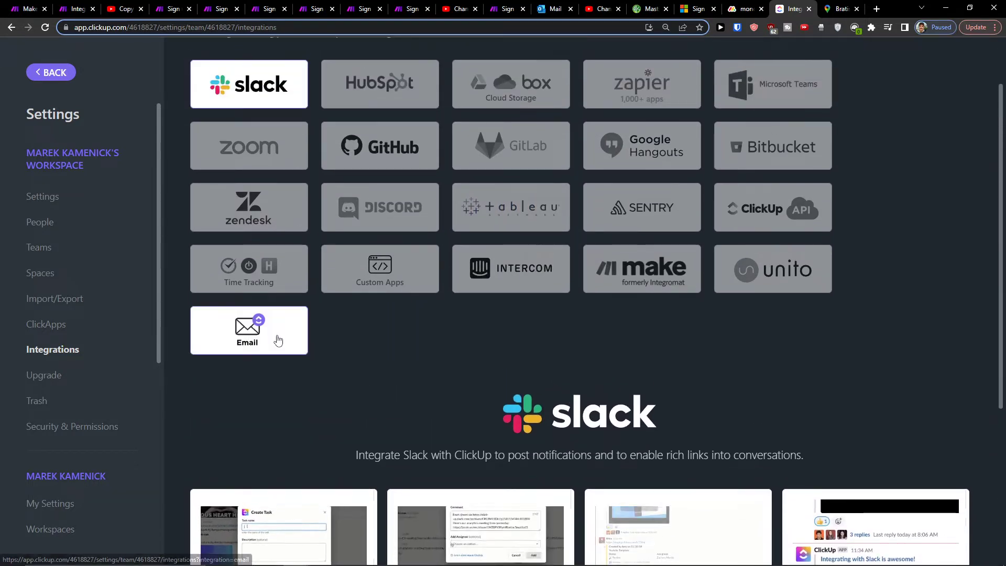
{"action": "left_click", "coordinate": [281, 310]}
{"action": "scroll", "coordinate": [449, 416], "scroll_direction": "down", "scroll_amount": 1}
{"action": "scroll", "coordinate": [449, 416], "scroll_direction": "down", "scroll_amount": 1}
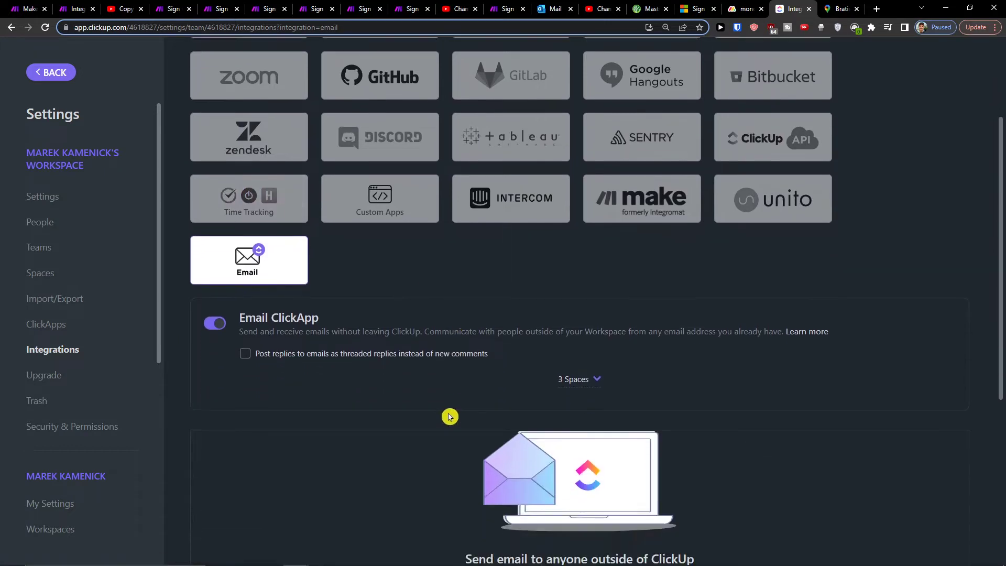
{"action": "scroll", "coordinate": [449, 417], "scroll_direction": "down", "scroll_amount": 2}
{"action": "scroll", "coordinate": [450, 416], "scroll_direction": "down", "scroll_amount": 2}
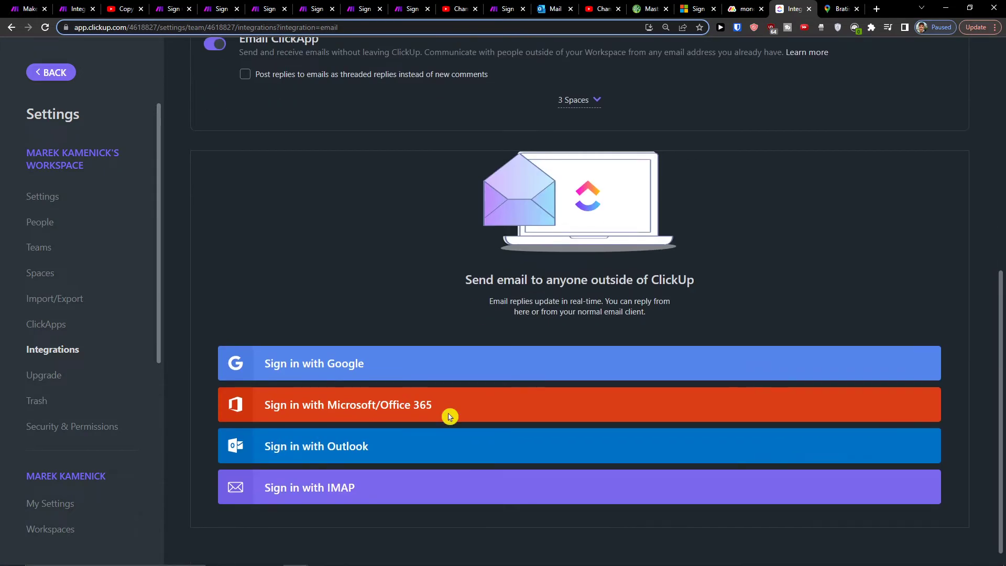
Submit the Outlook sign-in credentials, then copy the Exchange Server Host value after the auth error.
{"action": "left_click", "coordinate": [351, 463]}
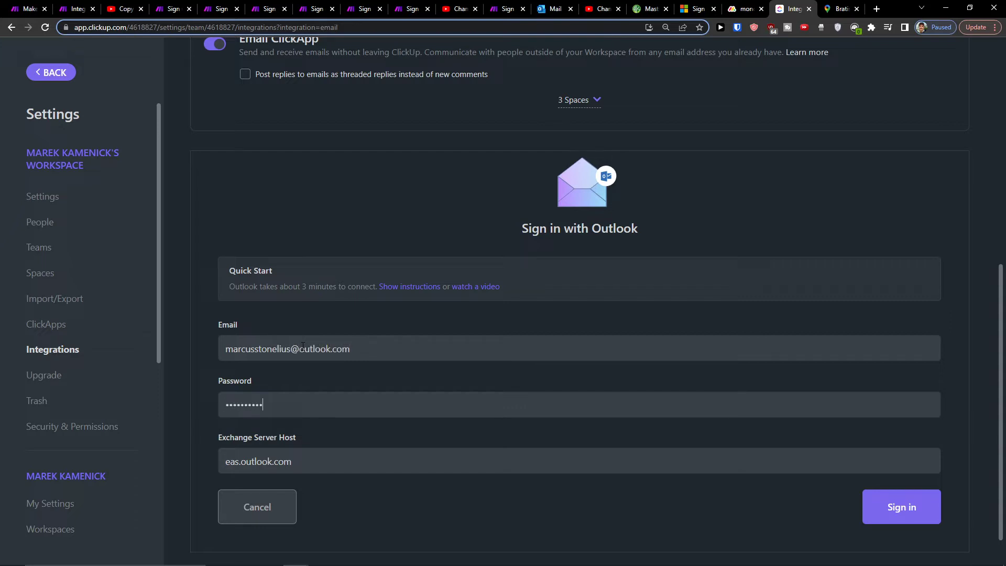
{"action": "left_click", "coordinate": [928, 507]}
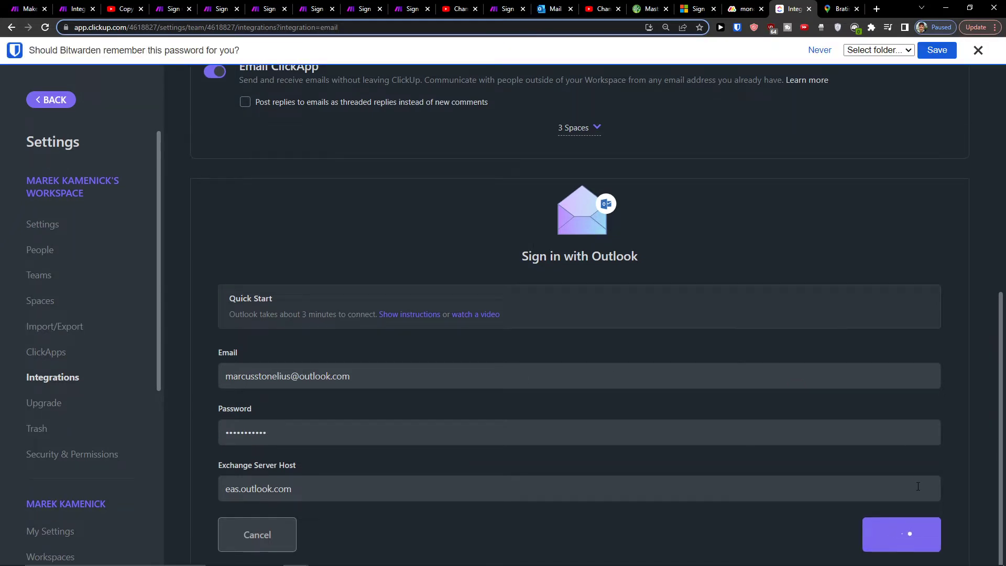
{"action": "scroll", "coordinate": [774, 342], "scroll_direction": "down", "scroll_amount": 1}
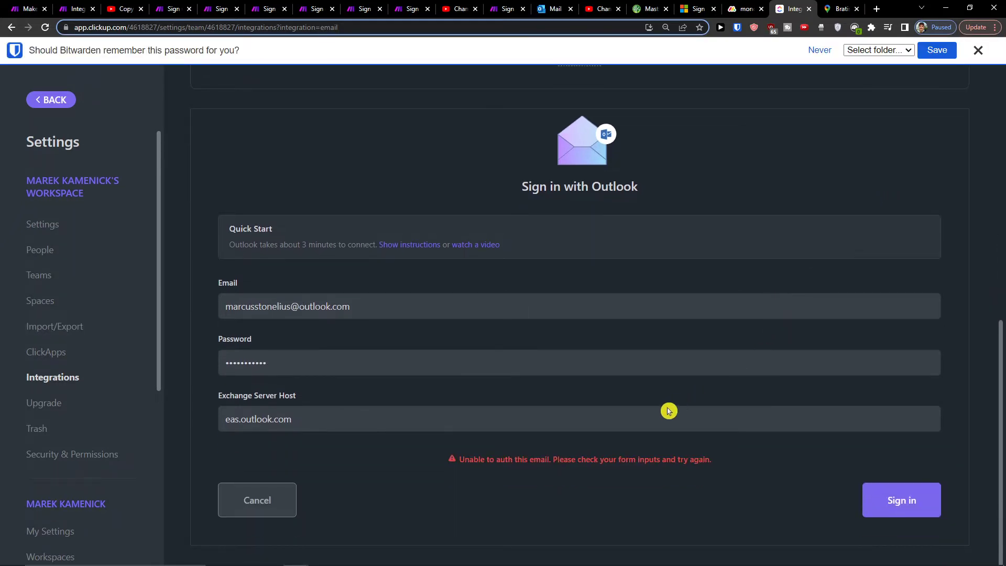
{"action": "key", "text": "ctrl+a"}
{"action": "key", "text": "ctrl+c"}
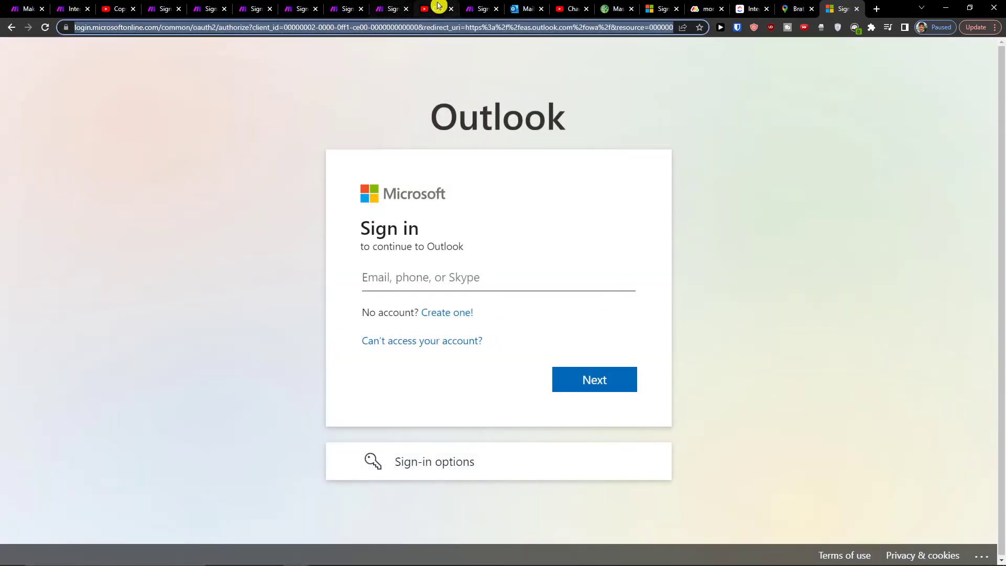
{"action": "type", "text": "what is "}
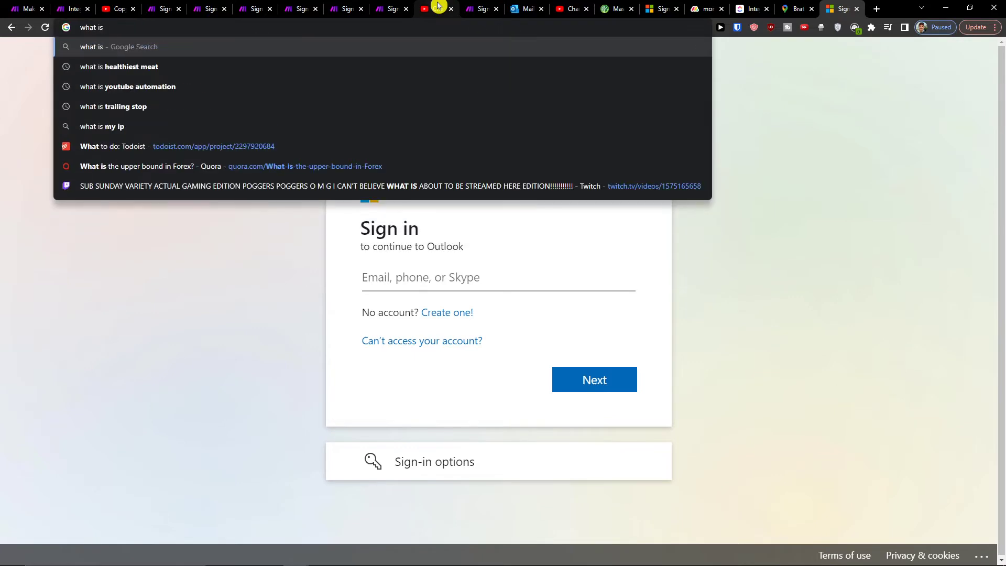
{"action": "type", "text": "my server ou"}
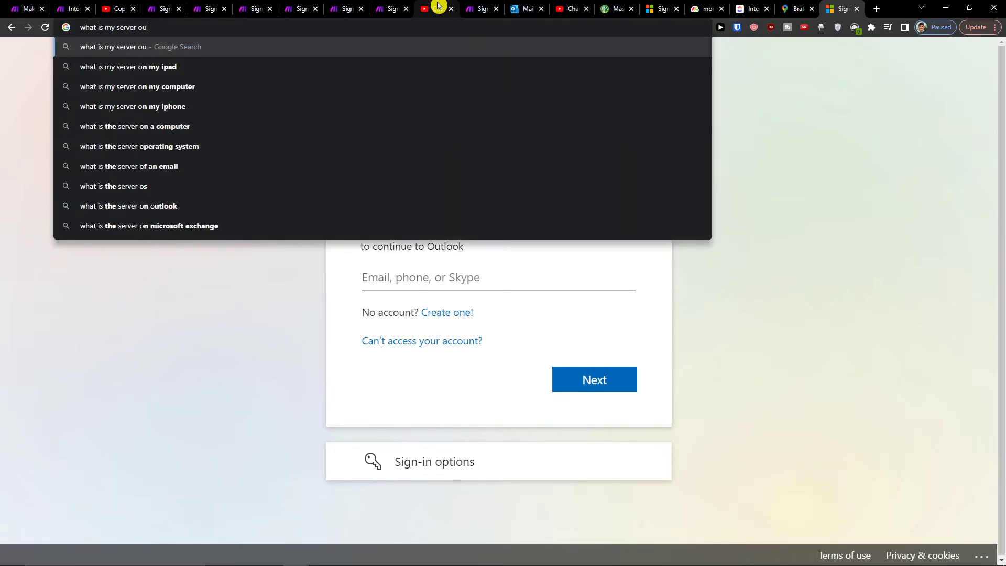
{"action": "type", "text": "tlook"}
Run a Google search for 'what is my server outlook'.
{"action": "key", "text": "Return"}
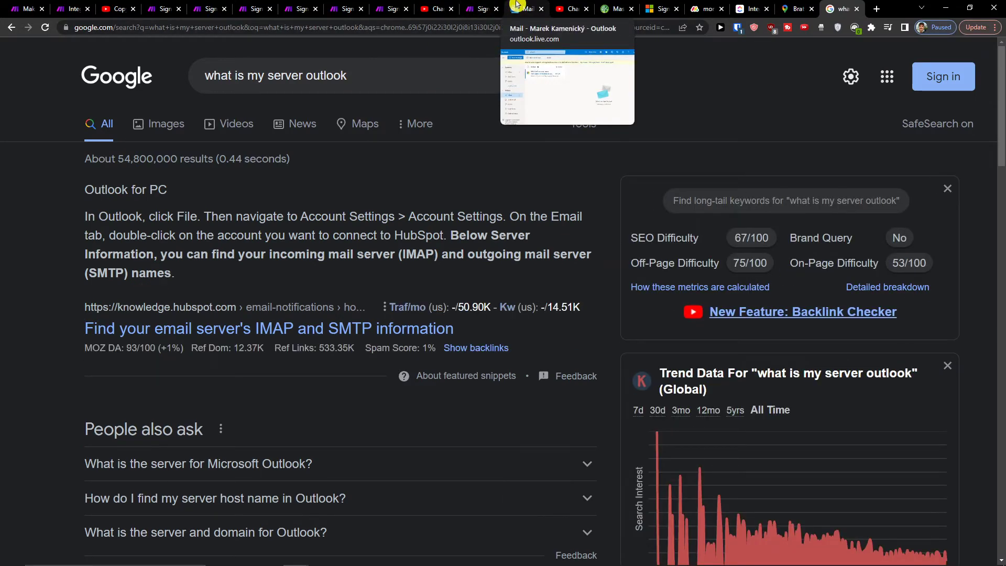
Browse the Outlook mailbox profile and settings pane, then move to the Microsoft sign-in options.
{"action": "left_click", "coordinate": [517, 5]}
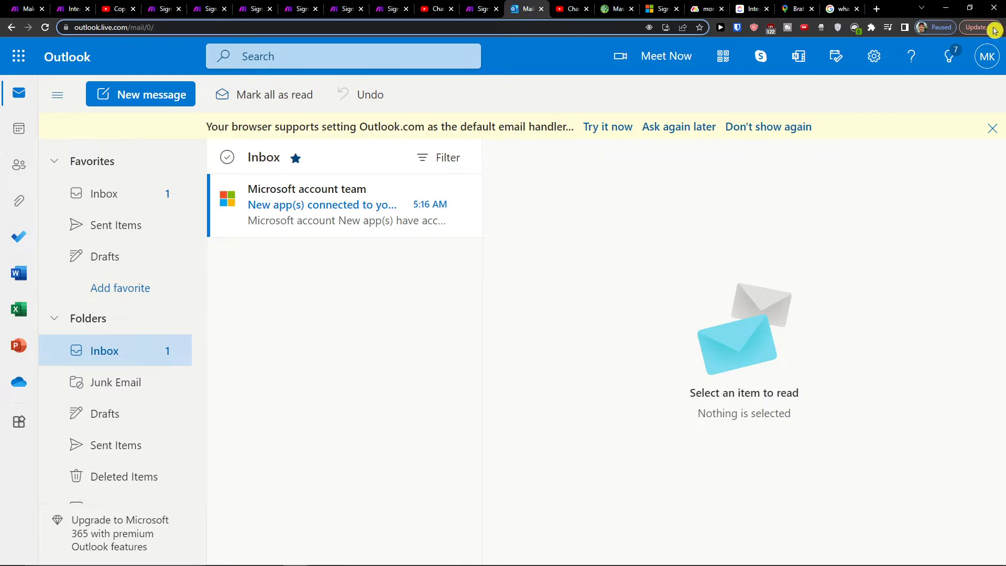
{"action": "left_click", "coordinate": [987, 55]}
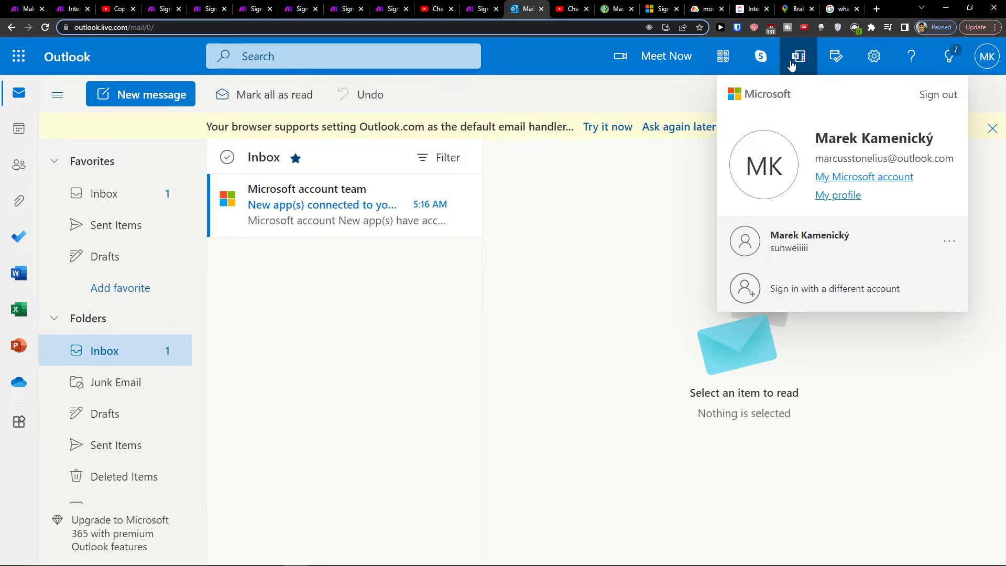
{"action": "left_click", "coordinate": [873, 57]}
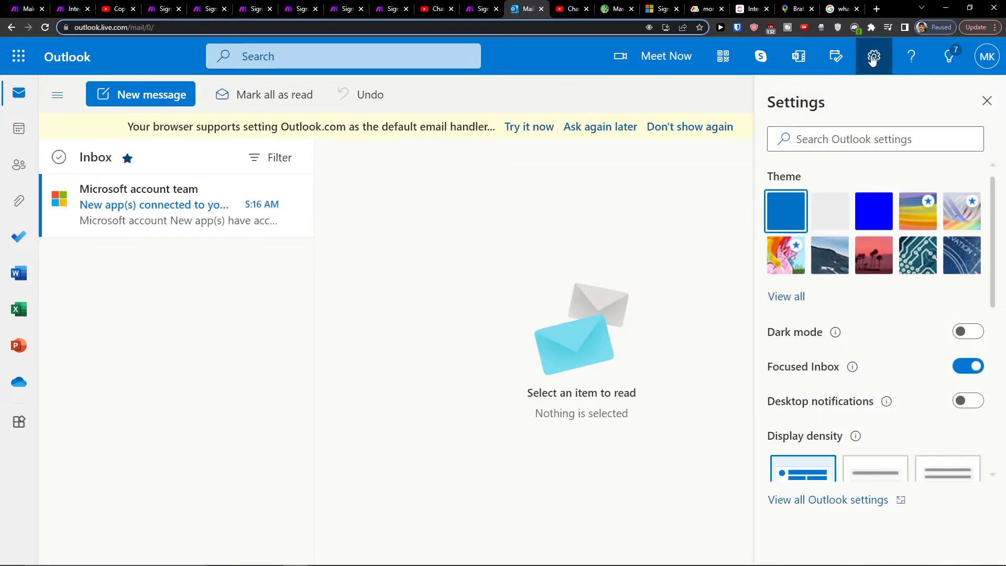
{"action": "scroll", "coordinate": [862, 279], "scroll_direction": "down", "scroll_amount": 2}
{"action": "scroll", "coordinate": [862, 280], "scroll_direction": "down", "scroll_amount": 3}
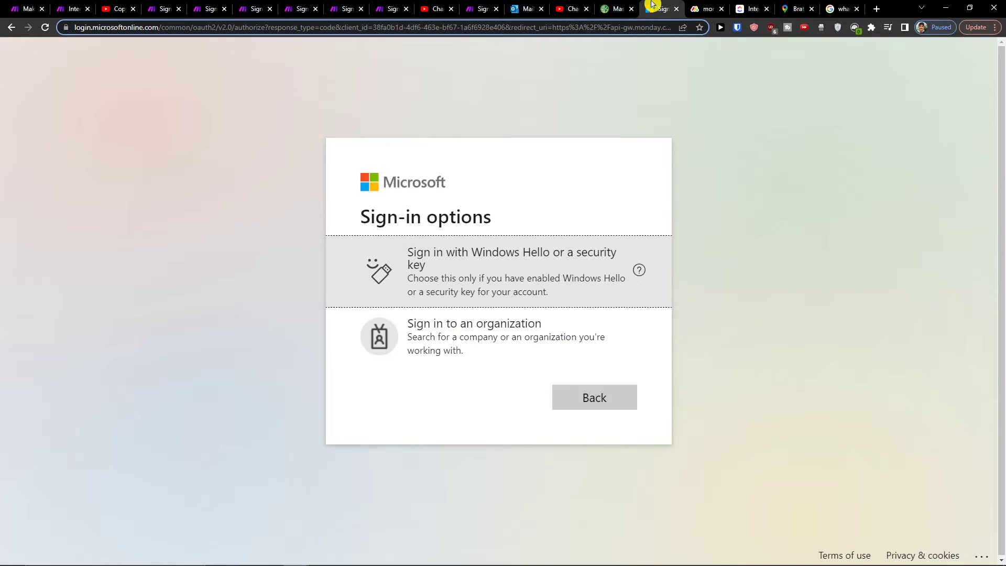
{"action": "left_click", "coordinate": [663, 9]}
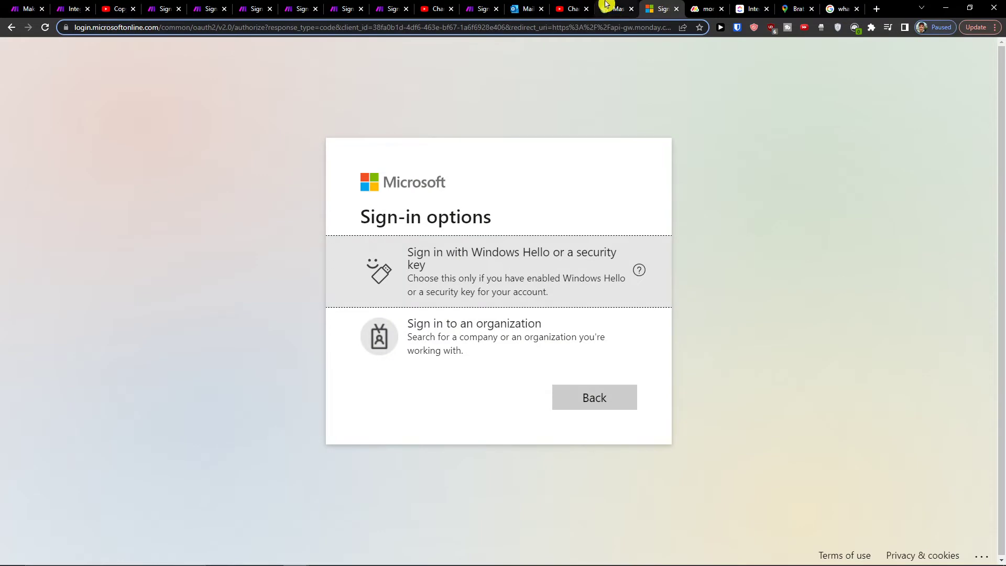
Revisit ClickUp's failed Outlook form, select the Exchange Server Host value, then move to the YouTube video.
{"action": "left_click", "coordinate": [710, 5]}
{"action": "left_click", "coordinate": [743, 7]}
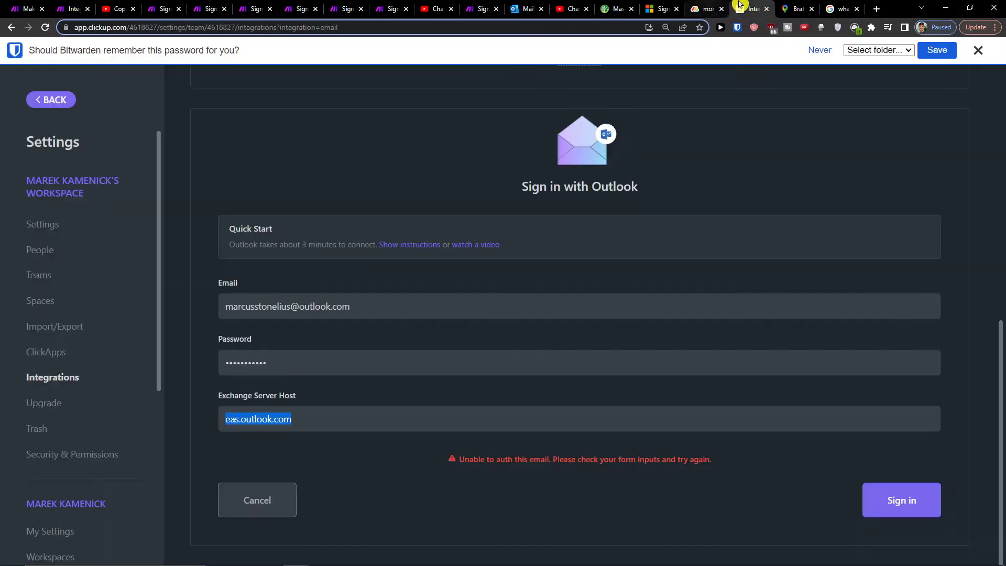
{"action": "left_click", "coordinate": [364, 412]}
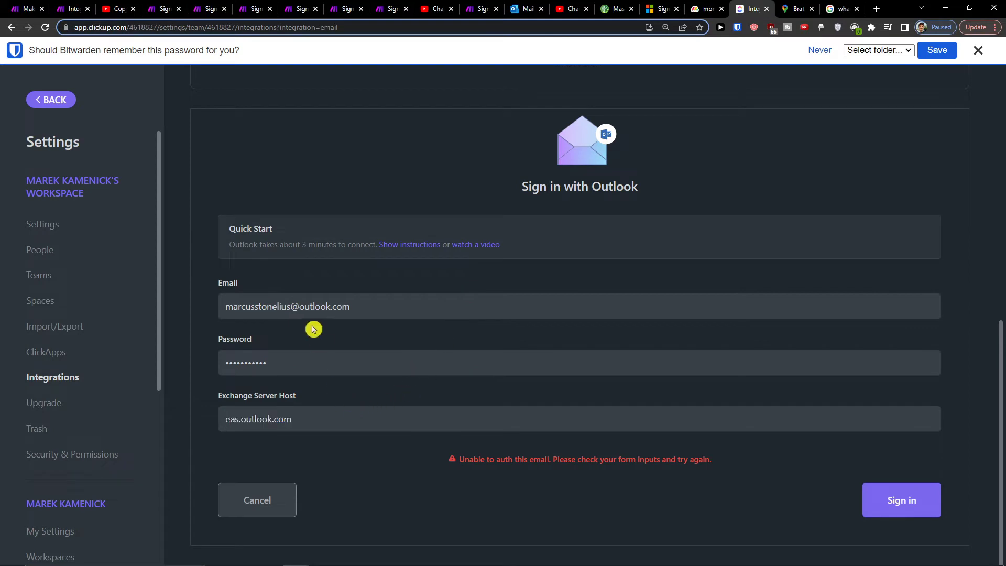
{"action": "left_click", "coordinate": [303, 297]}
{"action": "triple_click", "coordinate": [290, 421]}
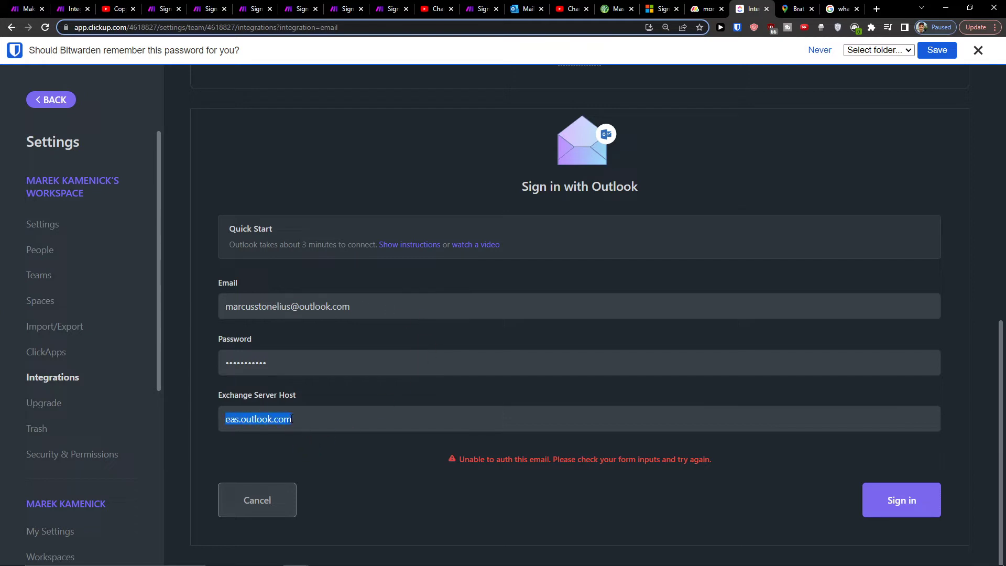
{"action": "scroll", "coordinate": [323, 419], "scroll_direction": "up", "scroll_amount": 3}
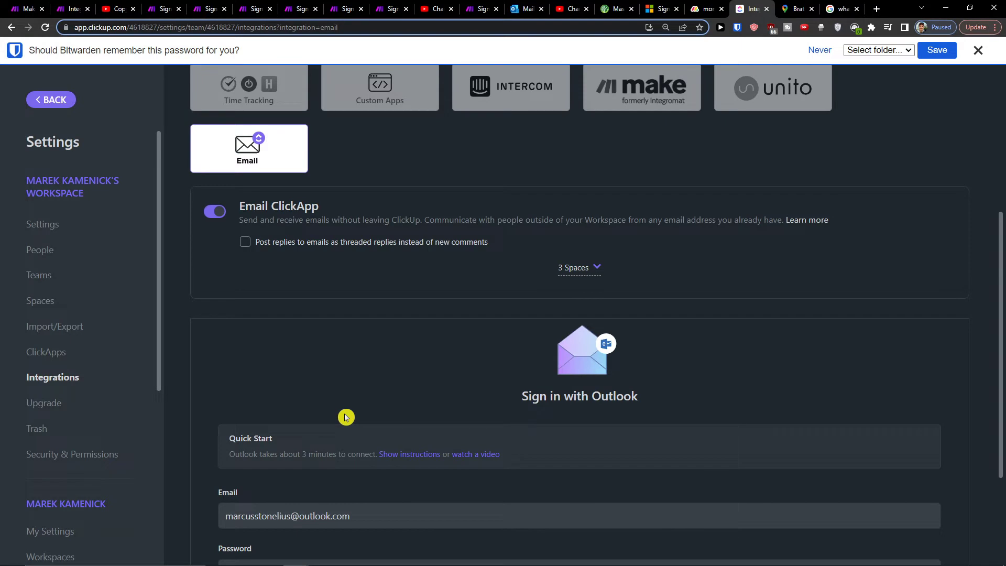
{"action": "scroll", "coordinate": [346, 417], "scroll_direction": "down", "scroll_amount": 2}
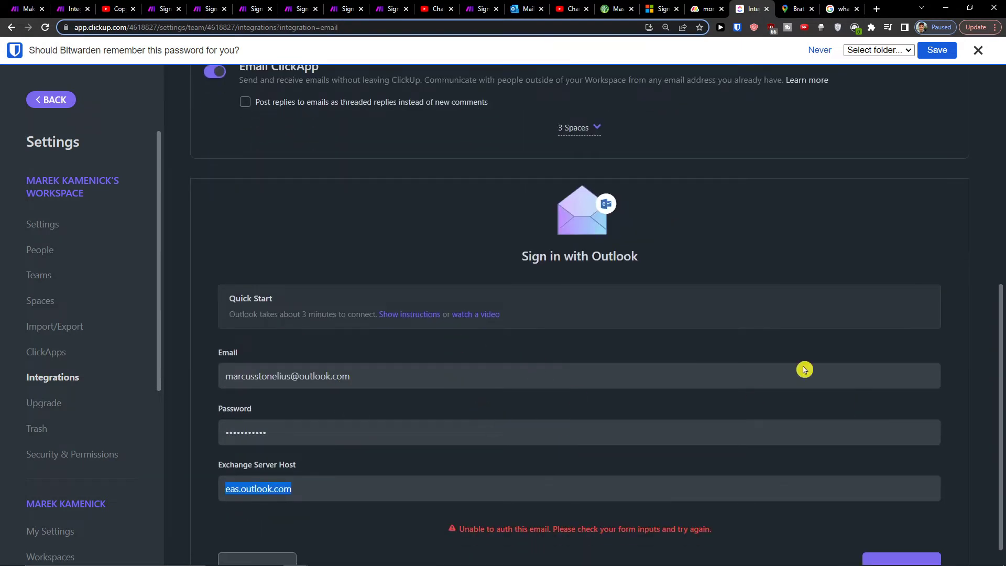
{"action": "left_click", "coordinate": [113, 7]}
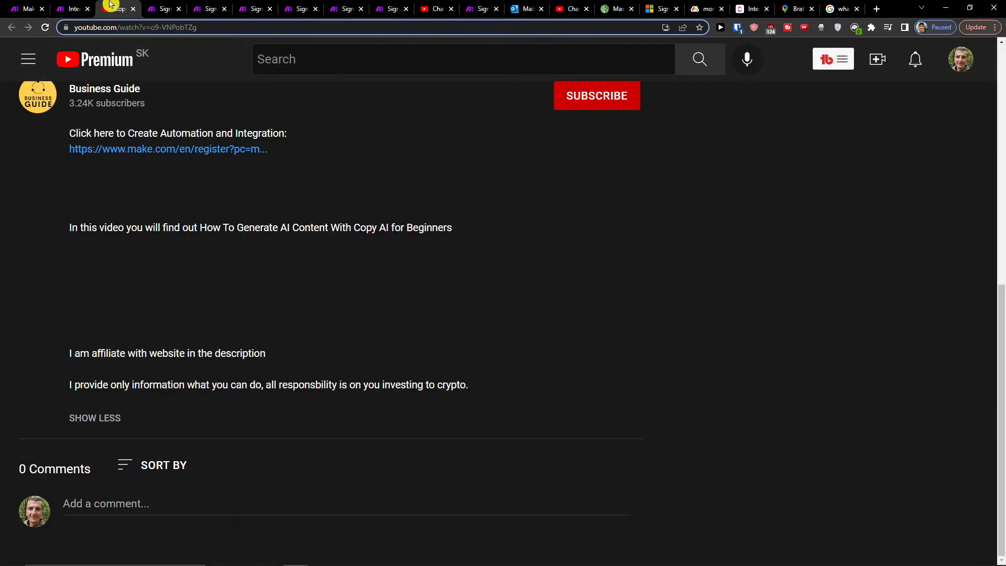
Follow the Make sign-up link from the video and return to the existing Make scenario editor.
{"action": "middle_click", "coordinate": [116, 157]}
{"action": "left_click", "coordinate": [158, 9]}
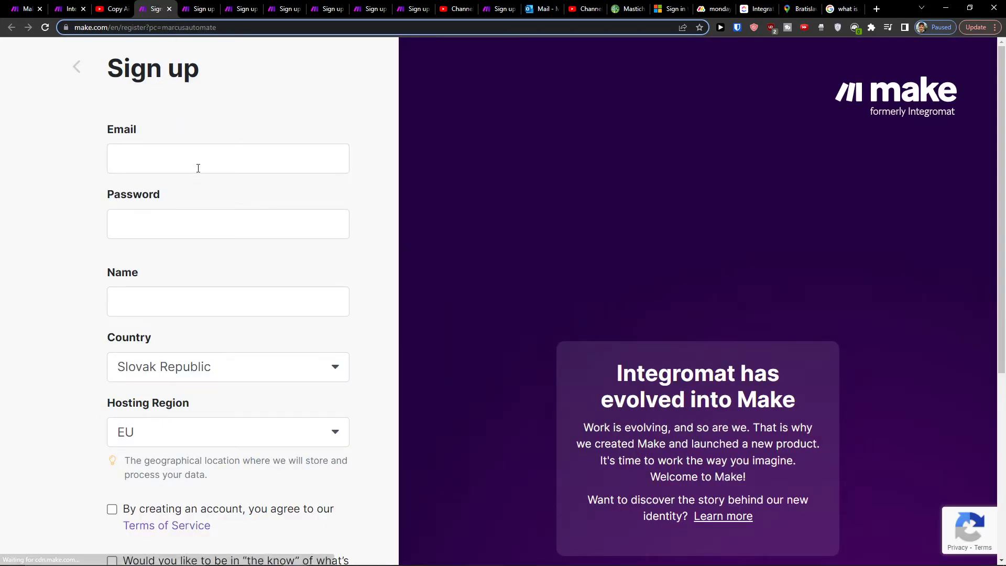
{"action": "scroll", "coordinate": [198, 167], "scroll_direction": "down", "scroll_amount": 3}
{"action": "scroll", "coordinate": [198, 170], "scroll_direction": "up", "scroll_amount": 3}
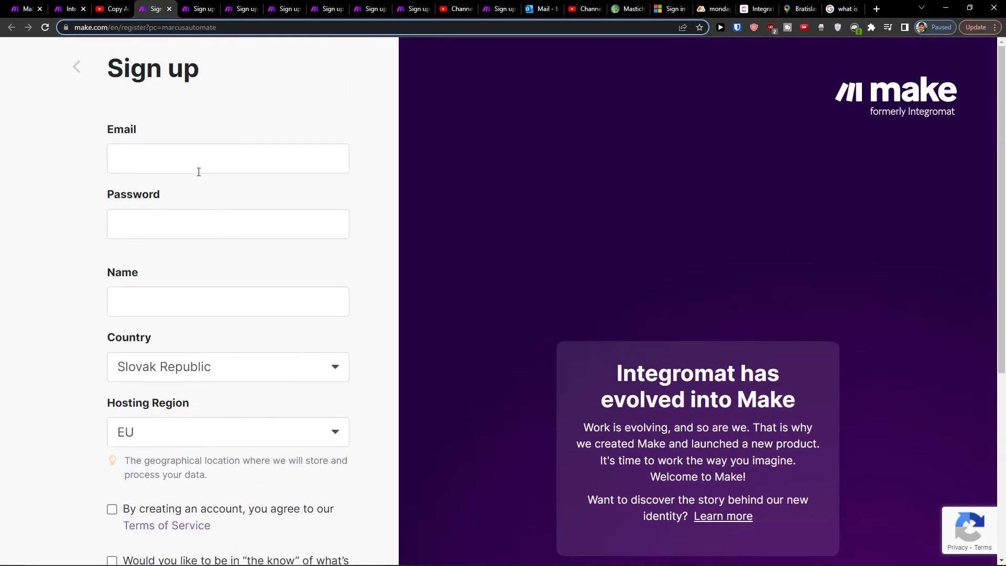
{"action": "scroll", "coordinate": [213, 292], "scroll_direction": "down", "scroll_amount": 3}
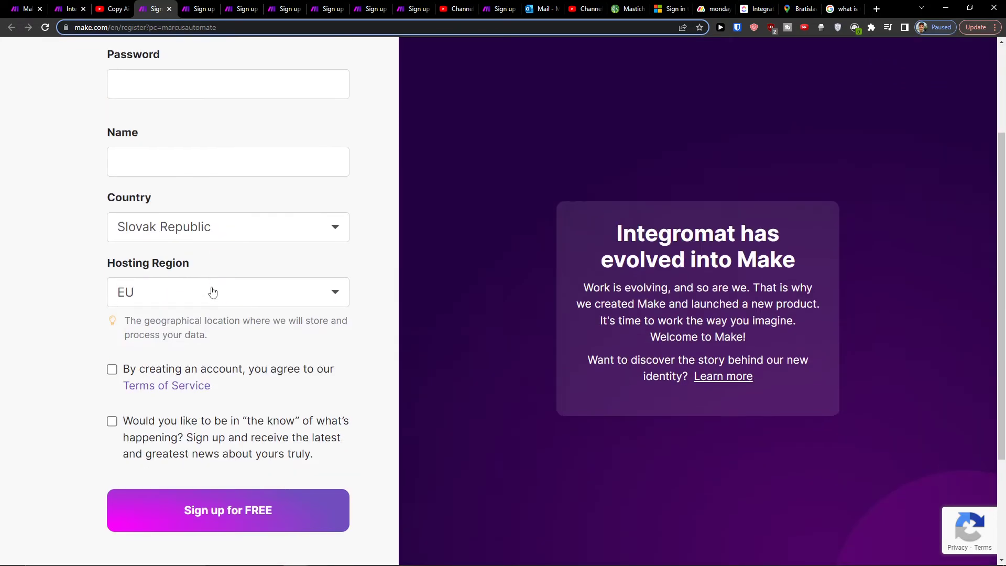
{"action": "scroll", "coordinate": [158, 197], "scroll_direction": "up", "scroll_amount": 2}
{"action": "left_click", "coordinate": [28, 9]}
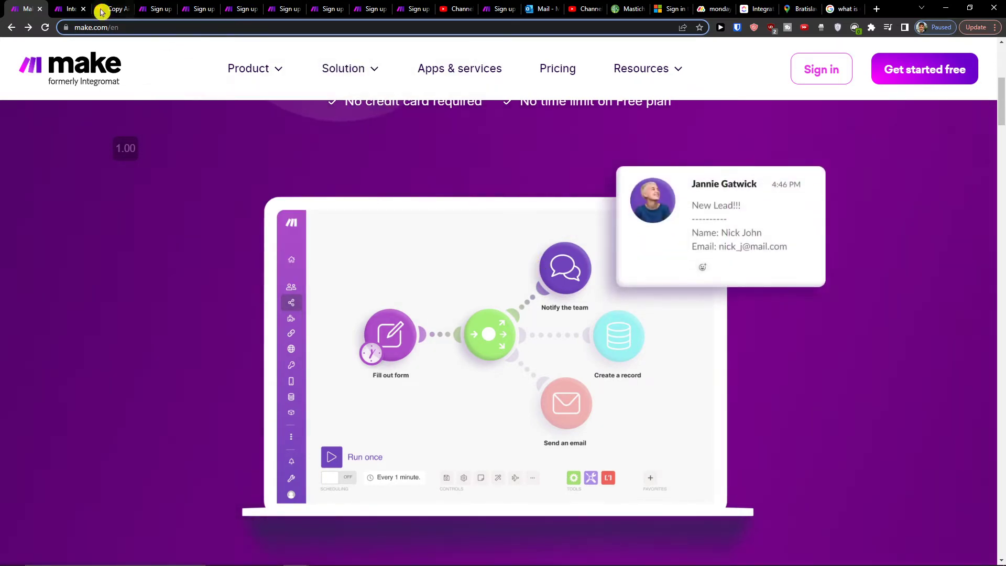
{"action": "left_click", "coordinate": [193, 8]}
{"action": "left_click", "coordinate": [69, 8]}
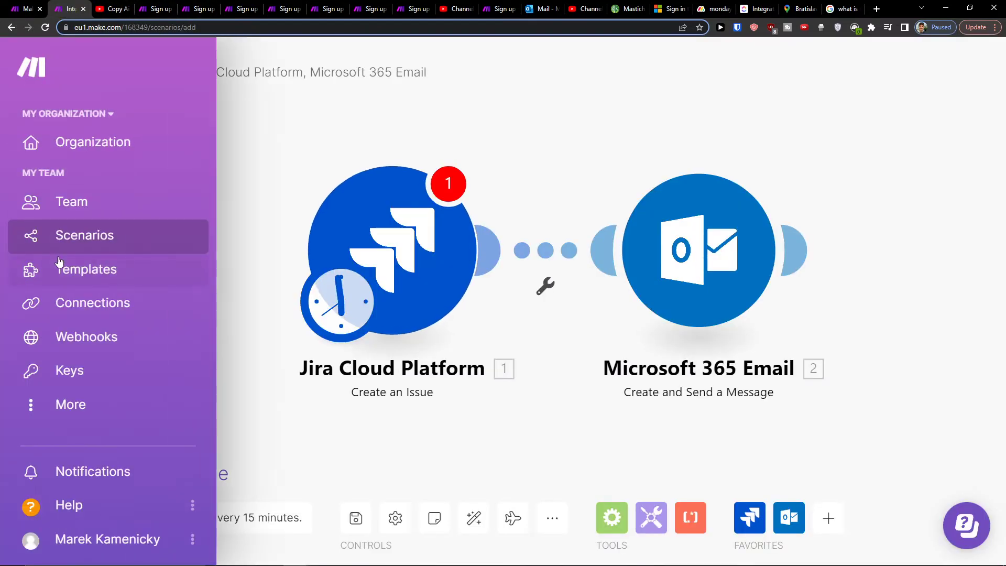
Discard the unsaved Jira-to-Email scenario and start a blank new scenario.
{"action": "left_click", "coordinate": [60, 237]}
{"action": "left_click", "coordinate": [548, 188]}
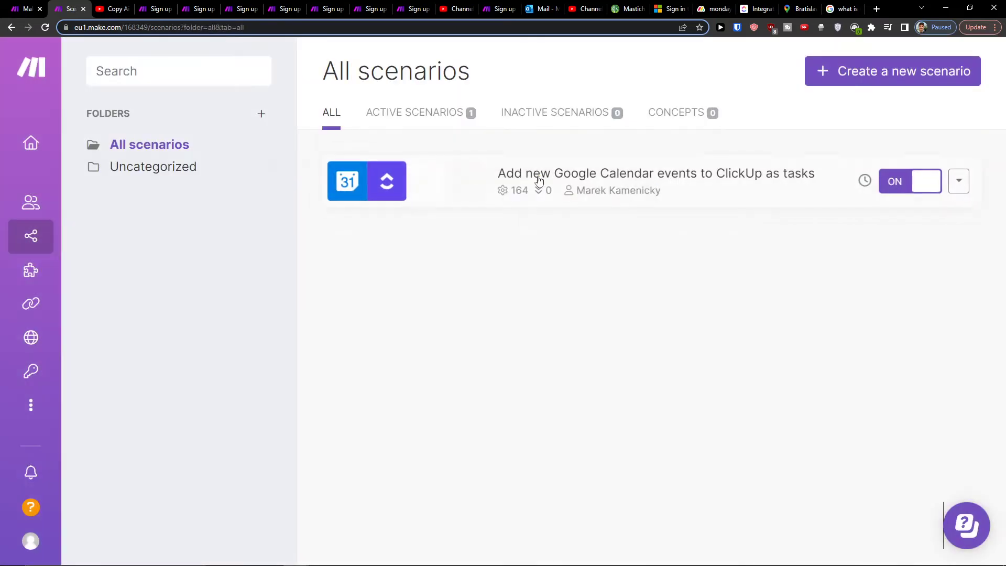
{"action": "left_click", "coordinate": [856, 77]}
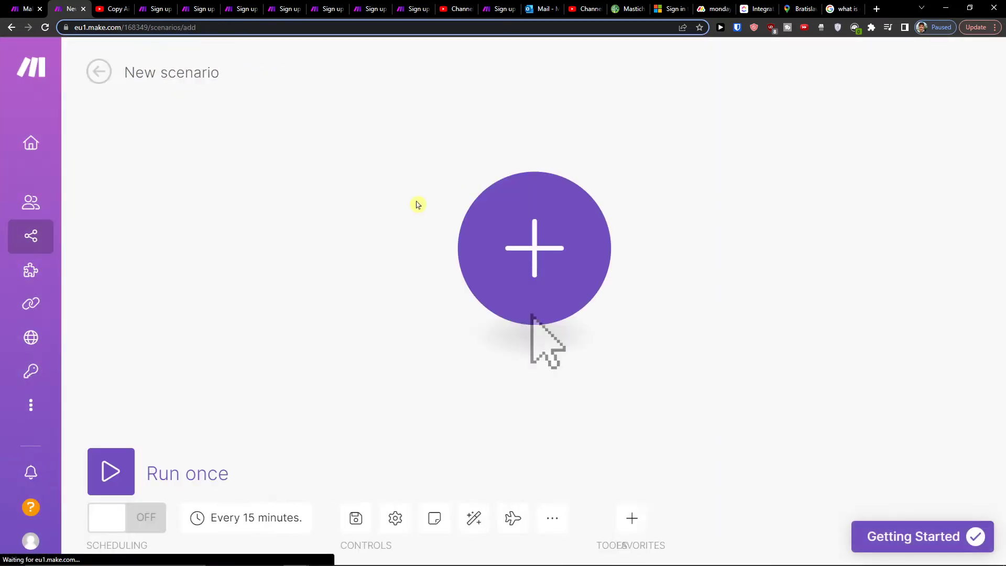
Add a ClickUp 'Create a Task' module as the scenario's first module.
{"action": "left_click", "coordinate": [540, 249]}
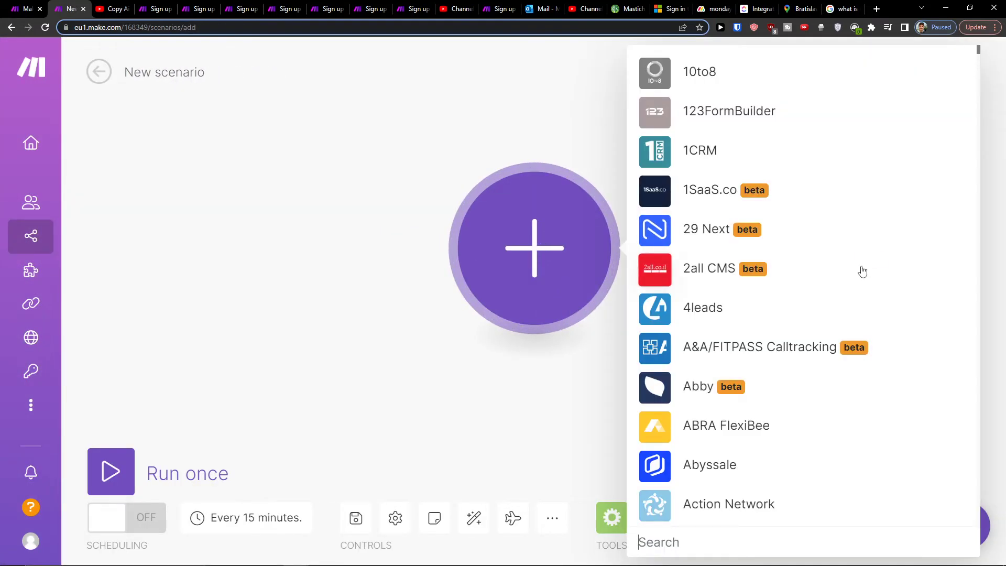
{"action": "type", "text": "ouo"}
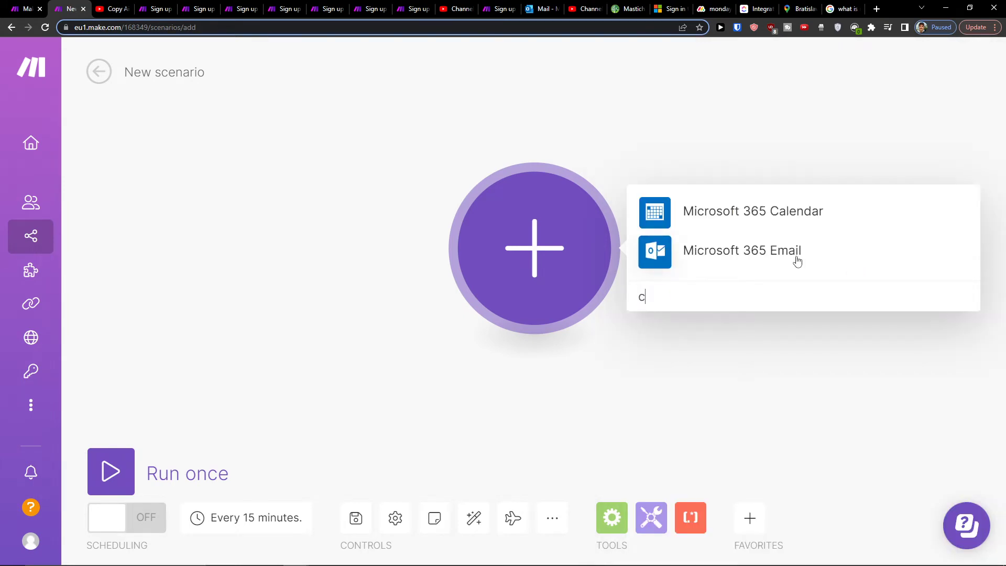
{"action": "type", "text": "p"}
{"action": "left_click", "coordinate": [755, 242]}
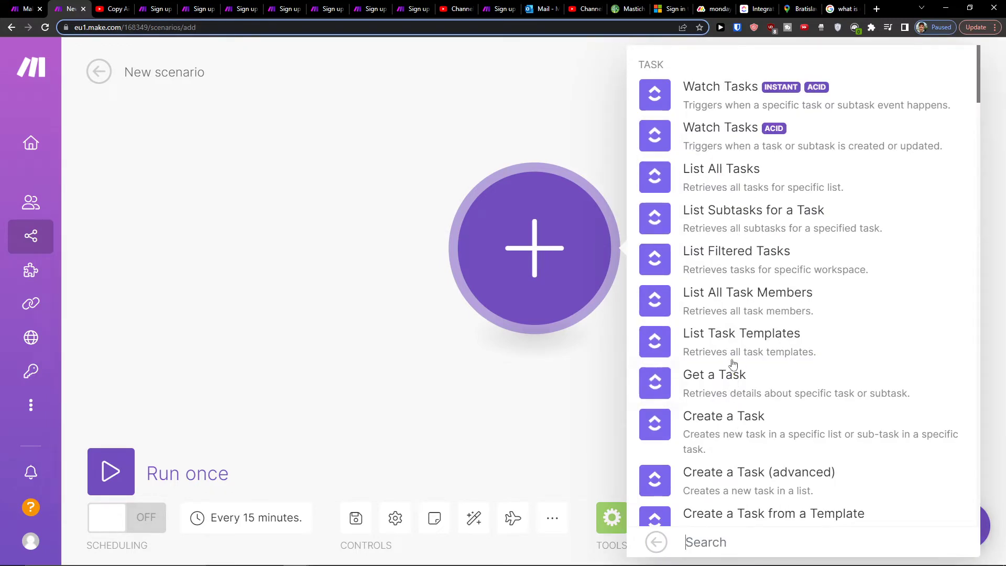
{"action": "scroll", "coordinate": [732, 386], "scroll_direction": "down", "scroll_amount": 3}
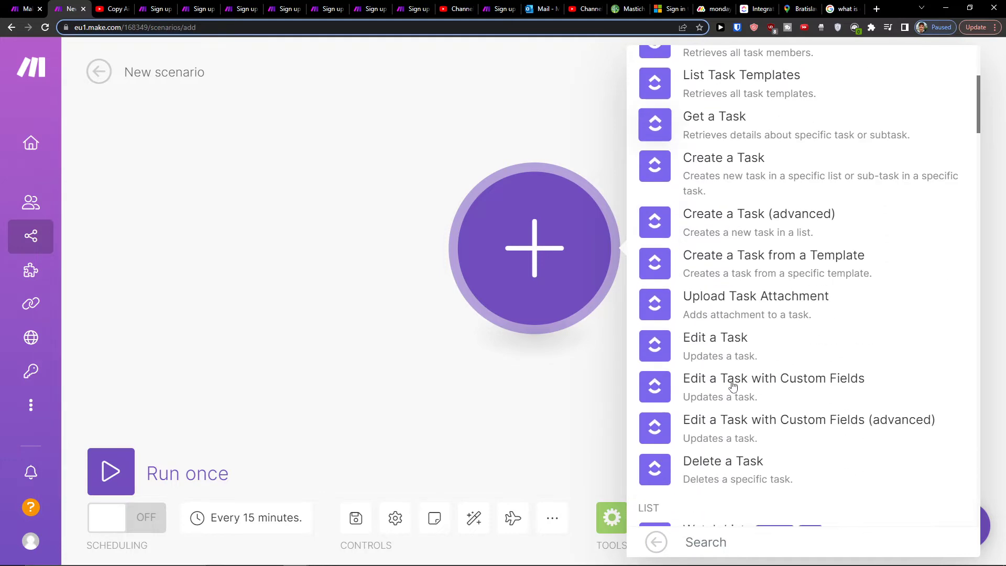
{"action": "scroll", "coordinate": [732, 370], "scroll_direction": "down", "scroll_amount": 2}
{"action": "scroll", "coordinate": [732, 362], "scroll_direction": "down", "scroll_amount": 1}
{"action": "scroll", "coordinate": [732, 358], "scroll_direction": "down", "scroll_amount": 2}
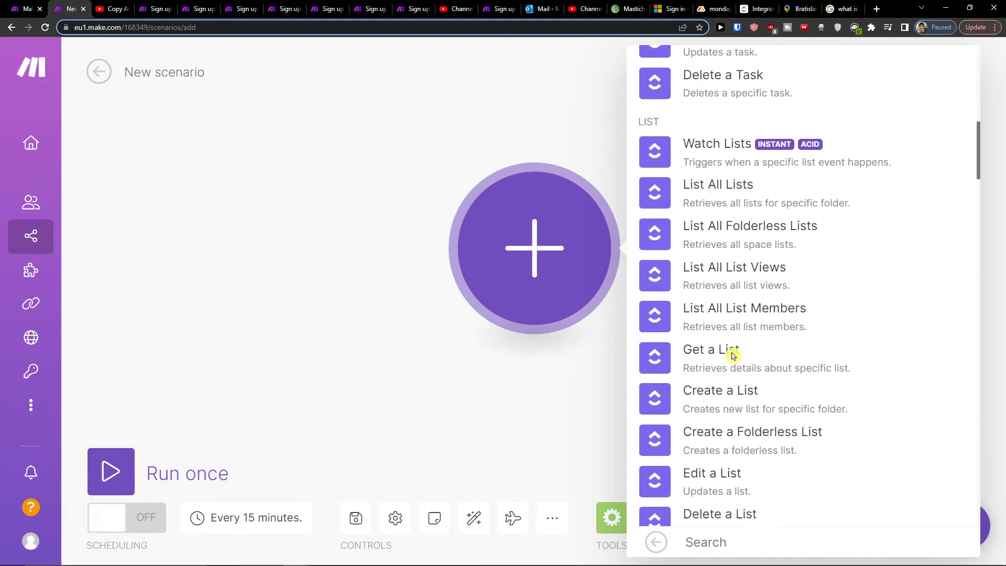
{"action": "scroll", "coordinate": [733, 354], "scroll_direction": "up", "scroll_amount": 5}
{"action": "scroll", "coordinate": [732, 351], "scroll_direction": "up", "scroll_amount": 2}
{"action": "scroll", "coordinate": [733, 351], "scroll_direction": "up", "scroll_amount": 1}
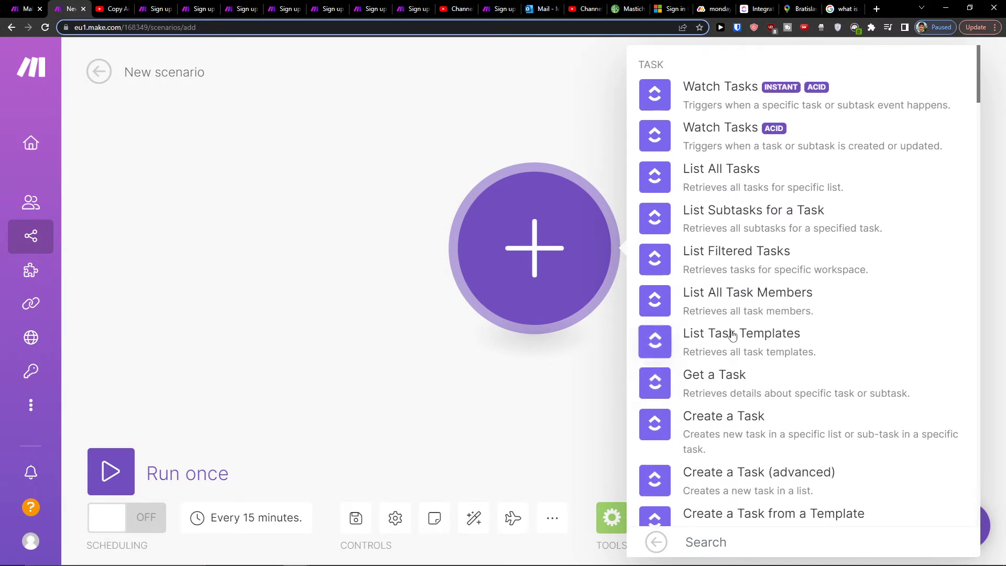
{"action": "left_click", "coordinate": [721, 418]}
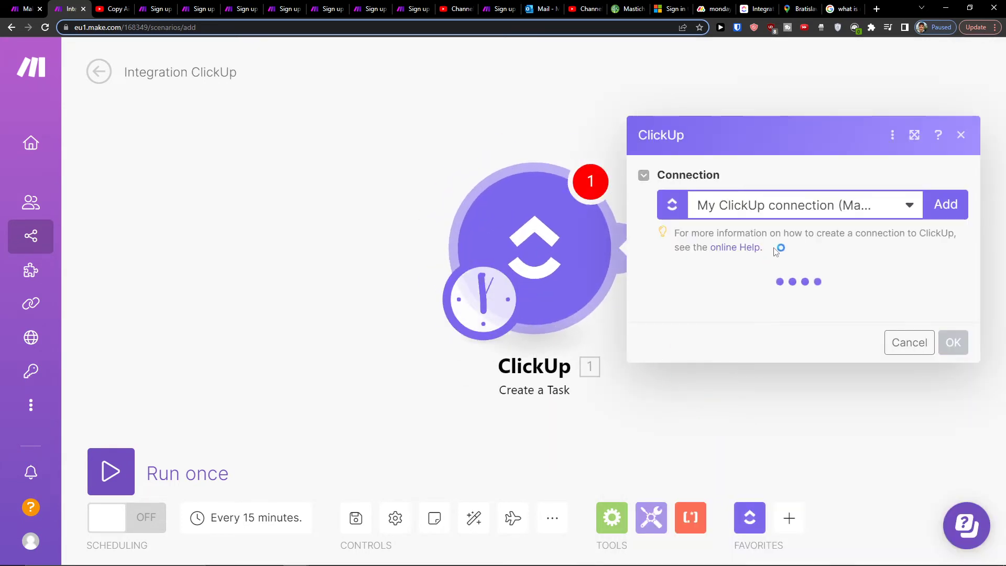
Target the task at the workspace's Youtube Channel space, Folderless Lists folder and 'List [Tasks: 0]'.
{"action": "left_click", "coordinate": [745, 313]}
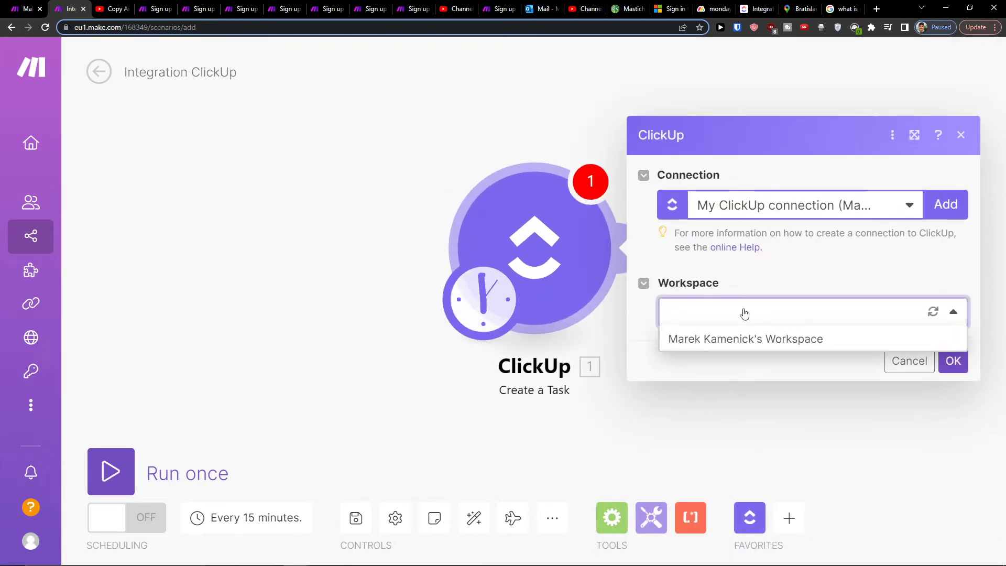
{"action": "left_click", "coordinate": [732, 339]}
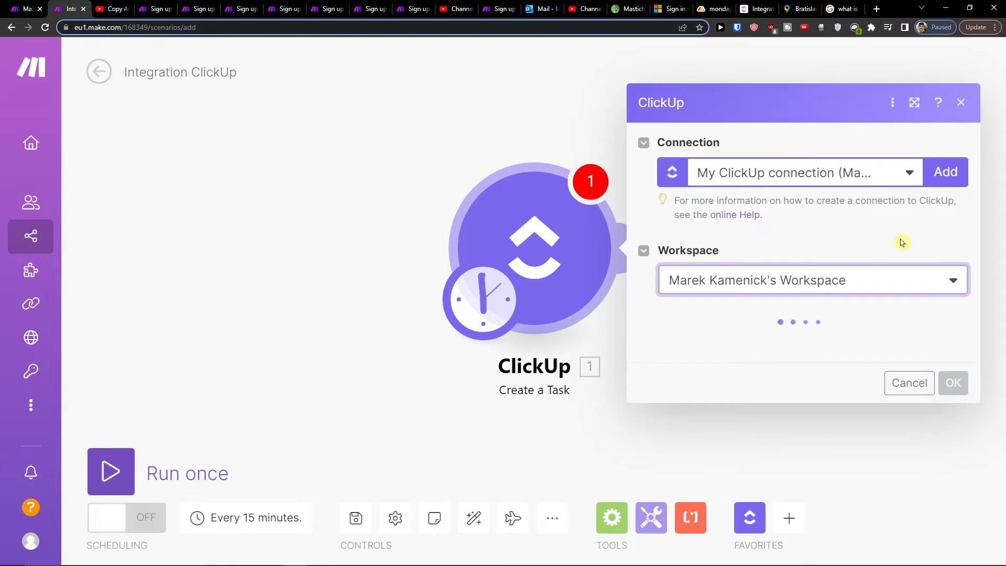
{"action": "left_click", "coordinate": [763, 356]}
{"action": "left_click", "coordinate": [752, 373]}
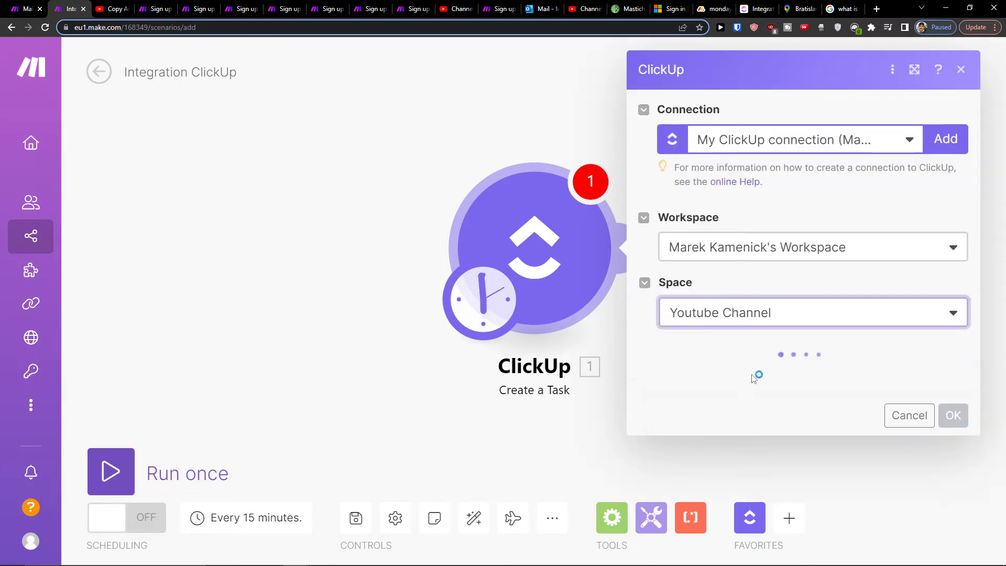
{"action": "left_click", "coordinate": [748, 381]}
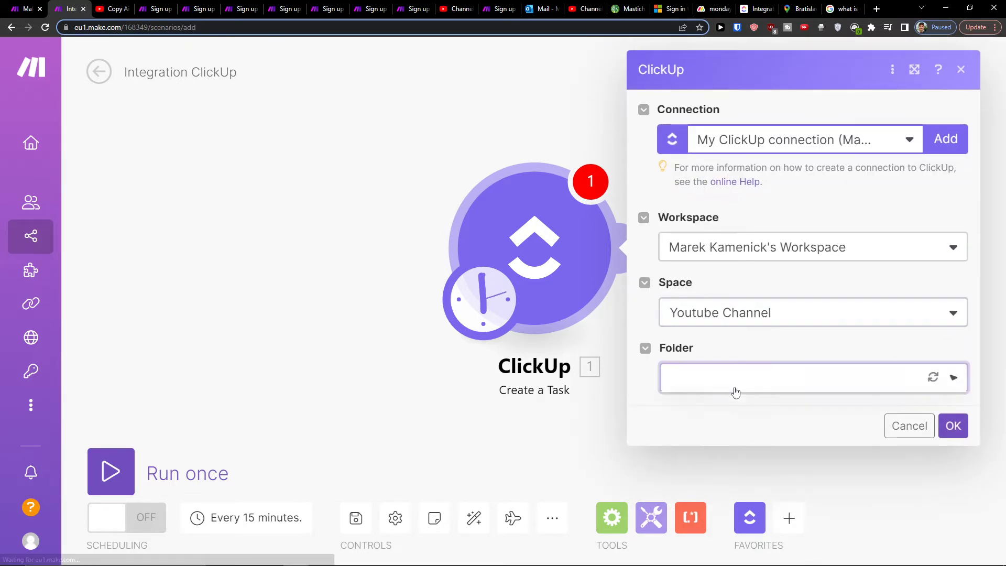
{"action": "left_click", "coordinate": [716, 405]}
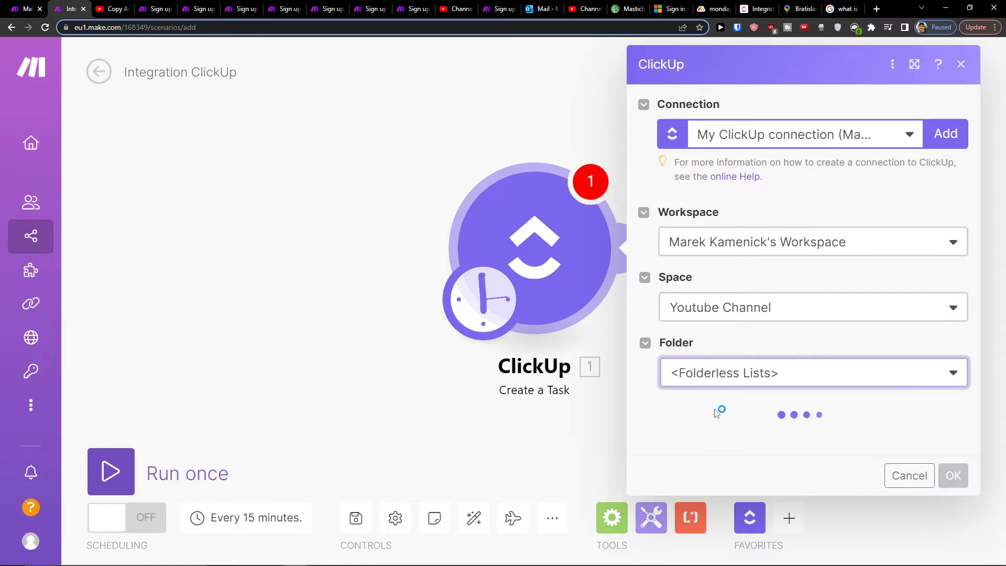
{"action": "left_click", "coordinate": [724, 436]}
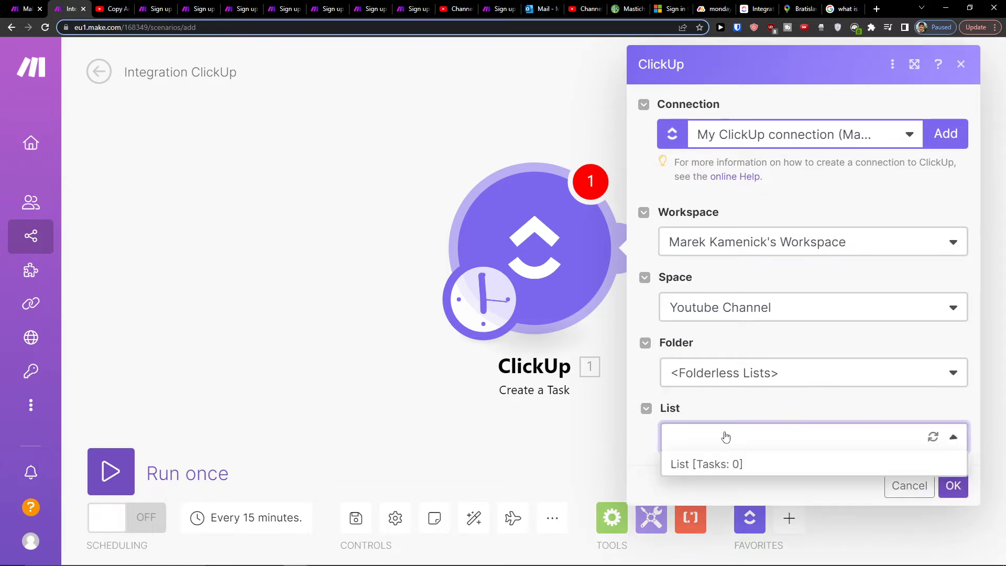
{"action": "left_click", "coordinate": [715, 465]}
{"action": "left_click", "coordinate": [718, 409]}
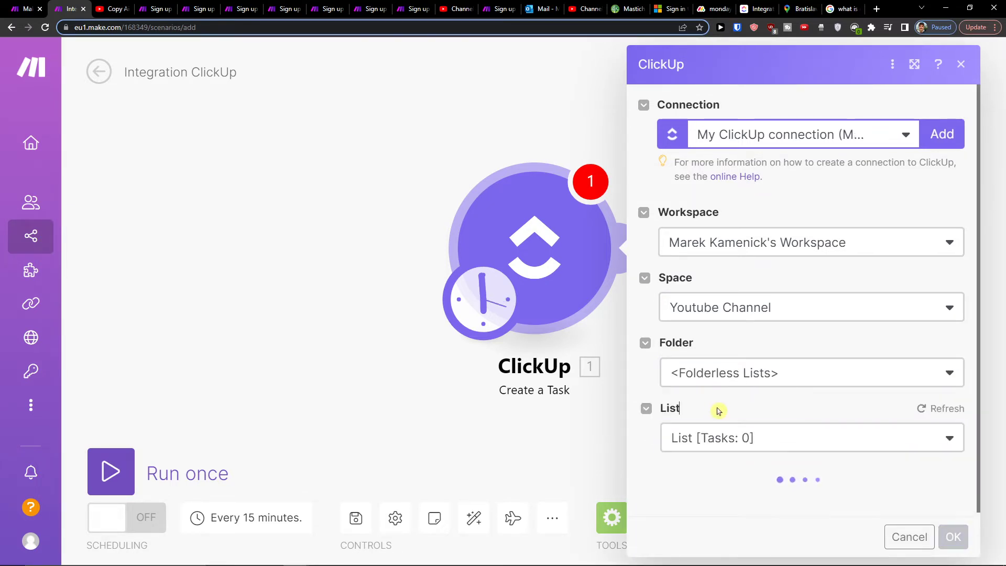
{"action": "scroll", "coordinate": [714, 404], "scroll_direction": "down", "scroll_amount": 1}
{"action": "scroll", "coordinate": [761, 405], "scroll_direction": "down", "scroll_amount": 1}
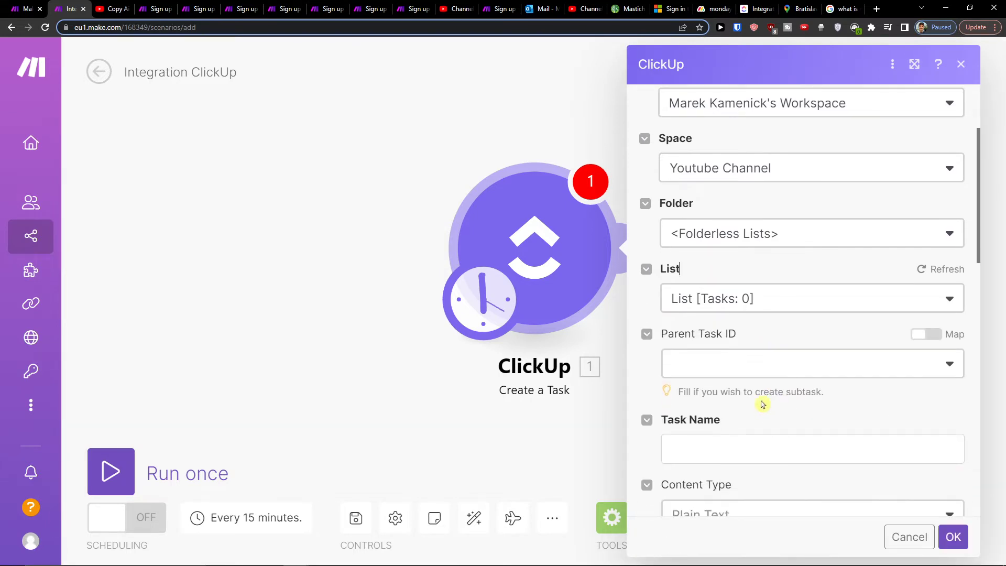
{"action": "scroll", "coordinate": [732, 330], "scroll_direction": "down", "scroll_amount": 2}
{"action": "scroll", "coordinate": [865, 489], "scroll_direction": "up", "scroll_amount": 4}
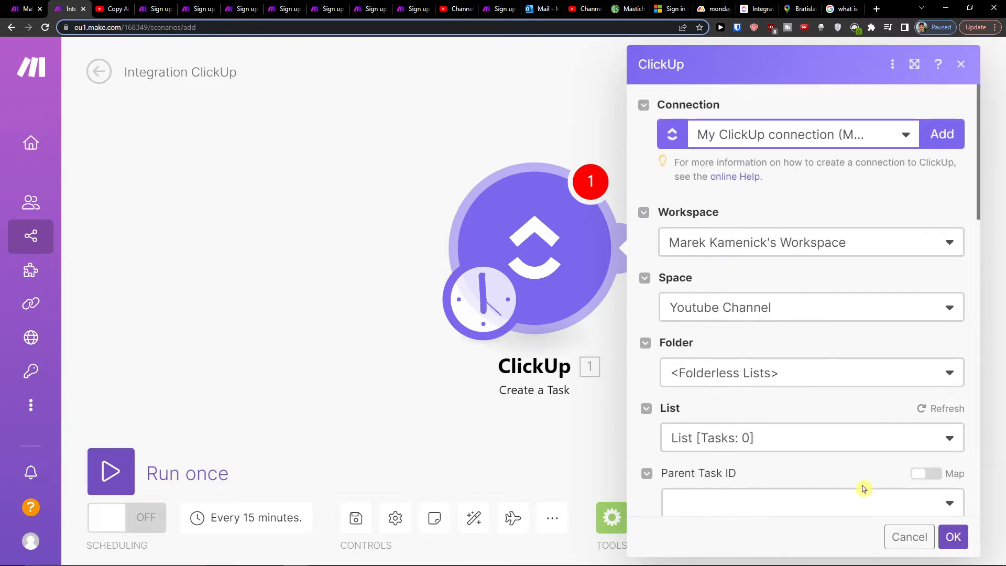
{"action": "scroll", "coordinate": [771, 259], "scroll_direction": "down", "scroll_amount": 2}
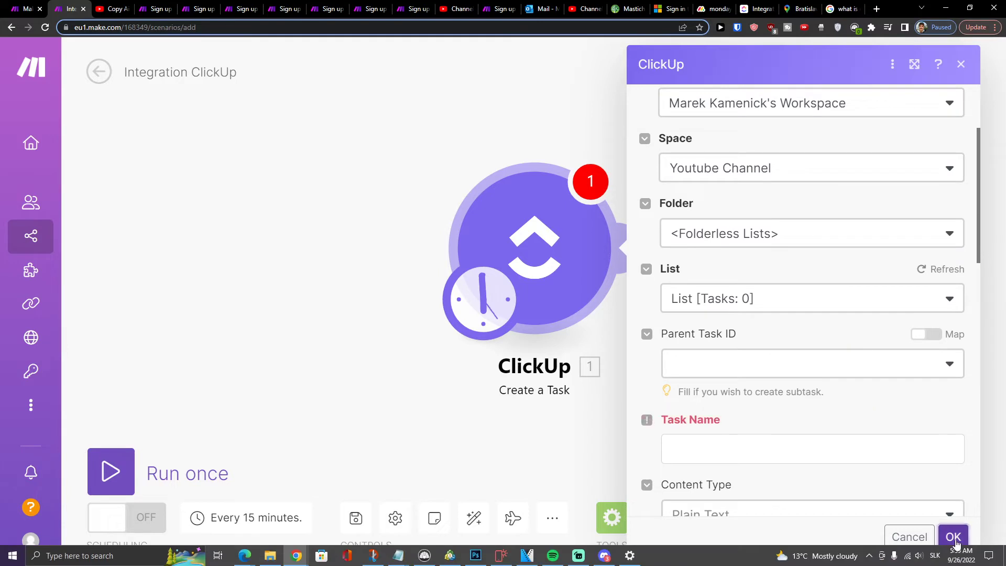
Try the parent task choices and map toggle, leaving Parent Task ID unset.
{"action": "left_click", "coordinate": [770, 448]}
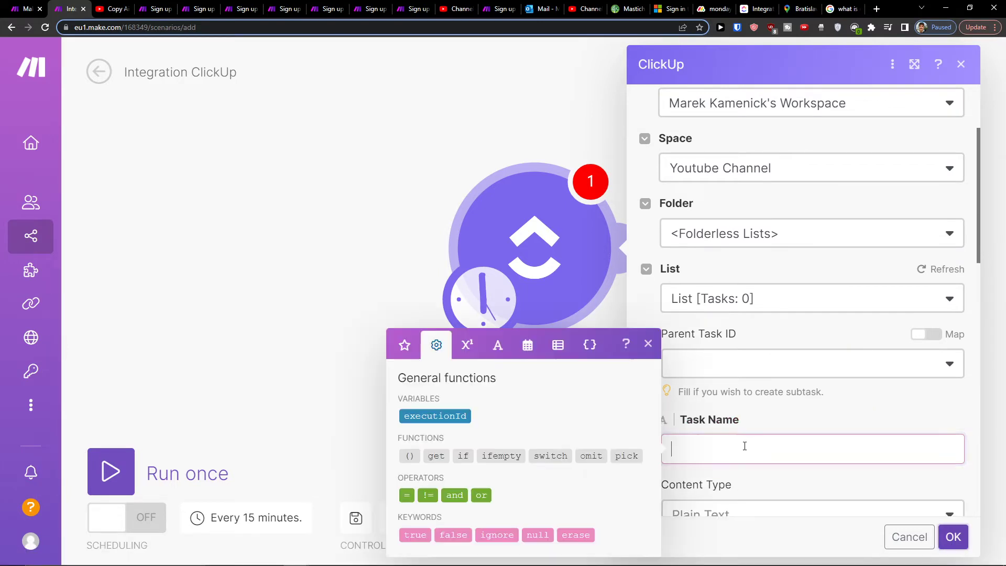
{"action": "left_click", "coordinate": [728, 305]}
{"action": "left_click", "coordinate": [721, 365]}
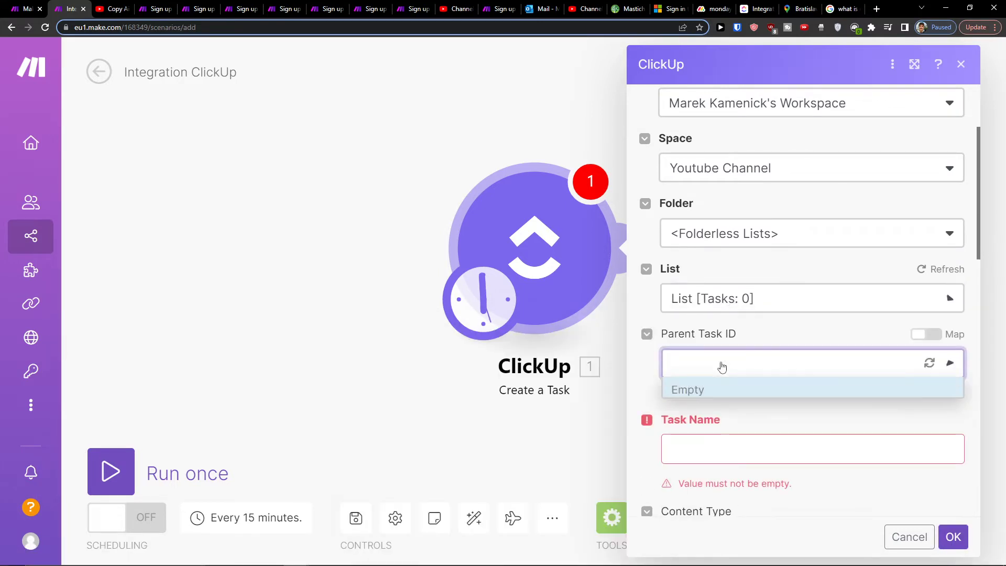
{"action": "left_click", "coordinate": [709, 313]}
{"action": "left_click", "coordinate": [705, 254]}
{"action": "scroll", "coordinate": [792, 296], "scroll_direction": "down", "scroll_amount": 1}
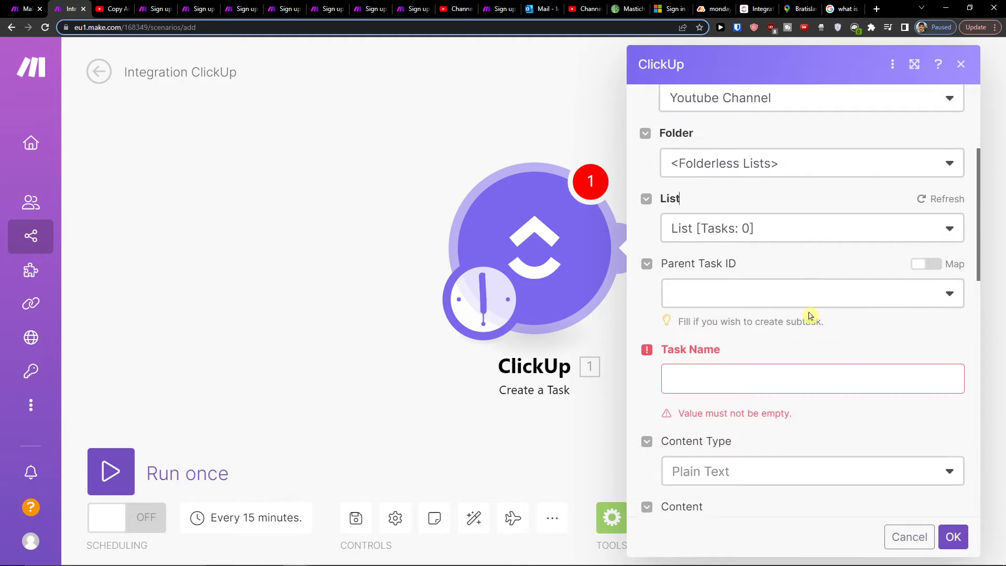
{"action": "scroll", "coordinate": [813, 319], "scroll_direction": "down", "scroll_amount": 1}
{"action": "left_click", "coordinate": [927, 196]}
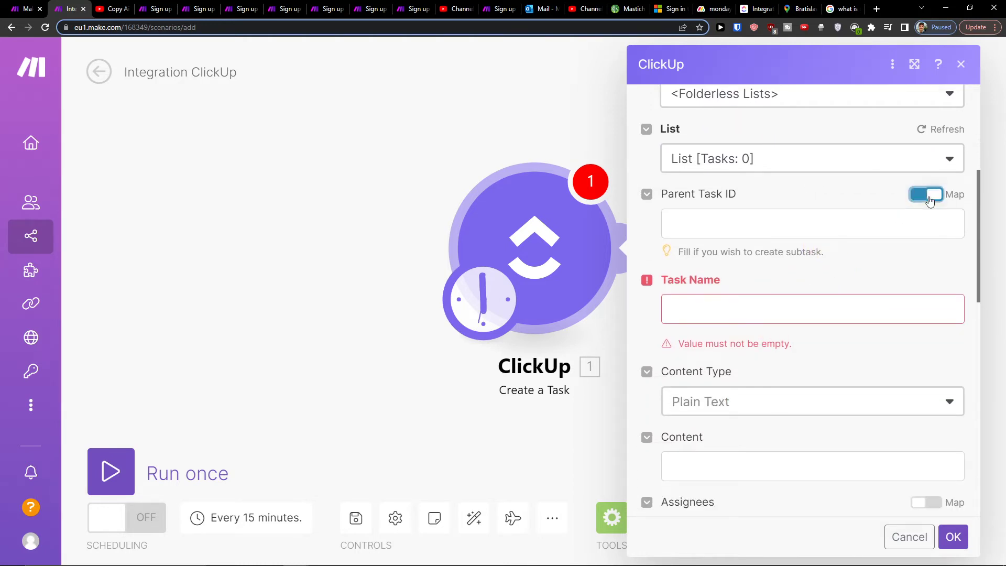
{"action": "left_click", "coordinate": [930, 197]}
{"action": "left_click", "coordinate": [949, 224]}
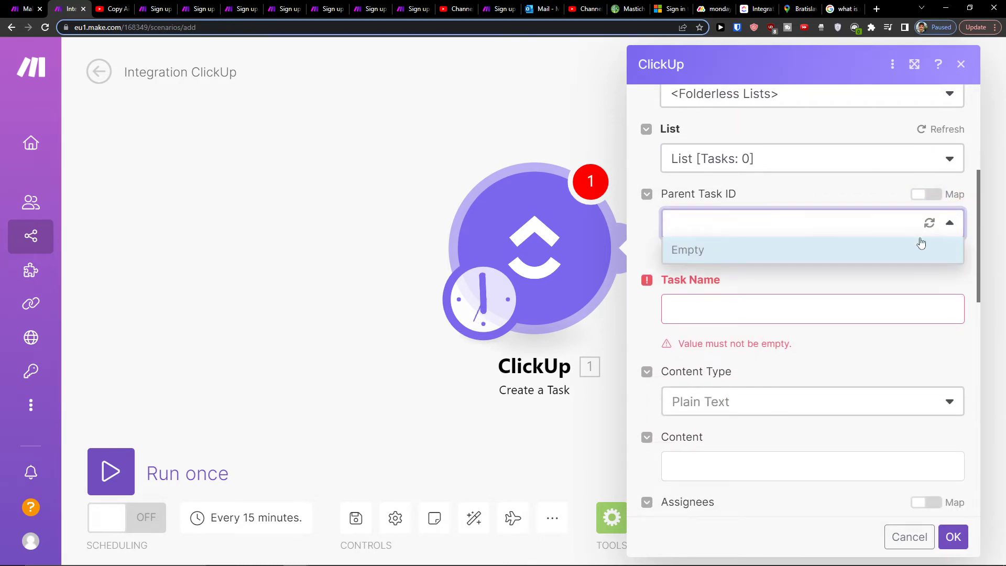
{"action": "left_click", "coordinate": [920, 245]}
Give the task name CRM, assign the listed member, status 'to call' and High priority, then save the module.
{"action": "left_click", "coordinate": [820, 306]}
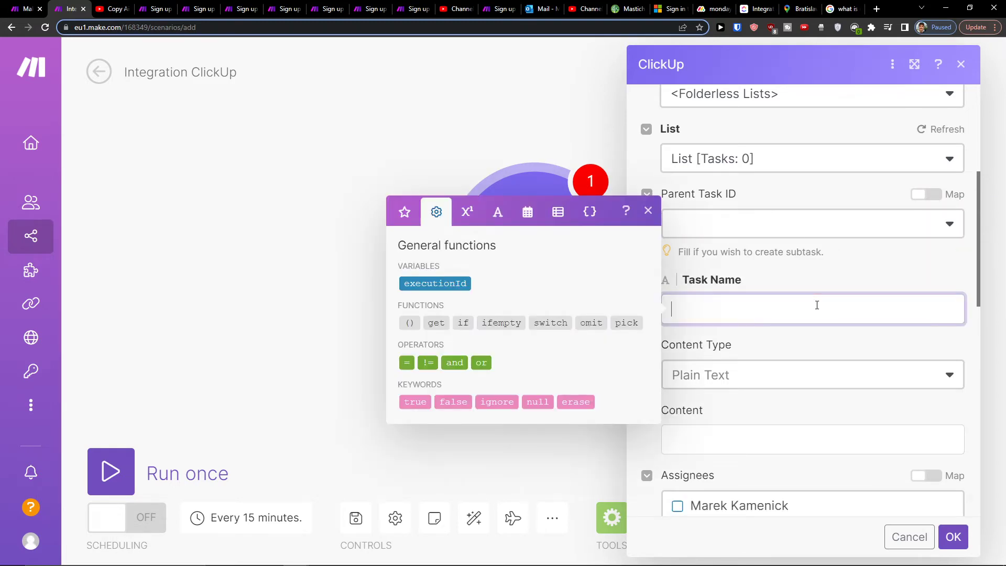
{"action": "left_click", "coordinate": [770, 269]}
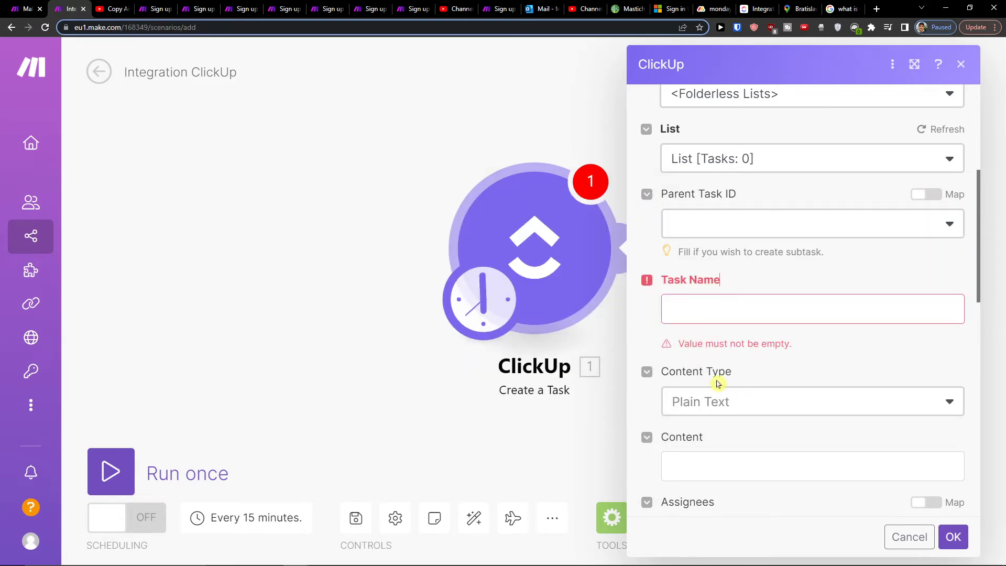
{"action": "scroll", "coordinate": [718, 384], "scroll_direction": "down", "scroll_amount": 2}
{"action": "scroll", "coordinate": [718, 374], "scroll_direction": "up", "scroll_amount": 2}
{"action": "left_click", "coordinate": [747, 309]}
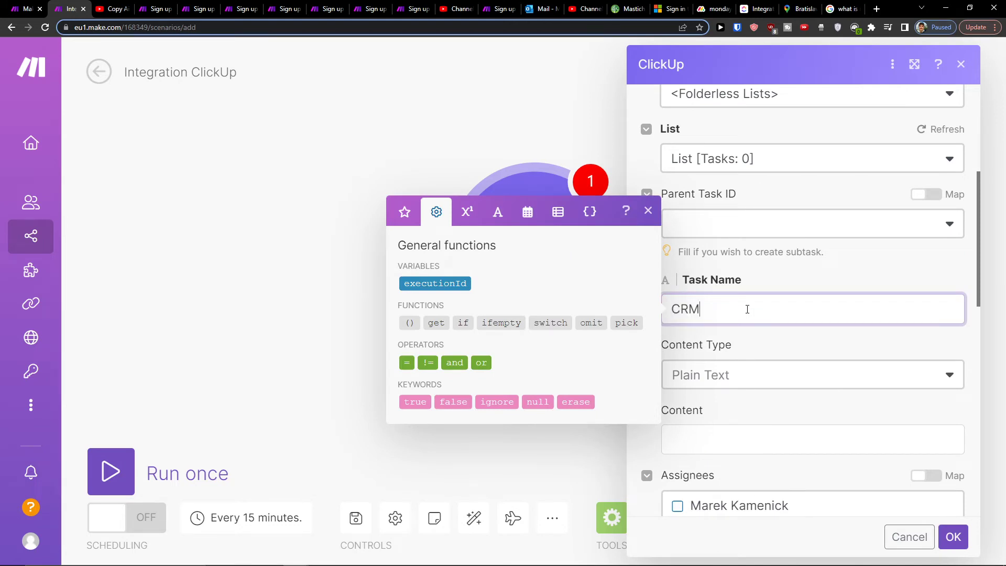
{"action": "left_click", "coordinate": [793, 279]}
{"action": "scroll", "coordinate": [758, 370], "scroll_direction": "down", "scroll_amount": 1}
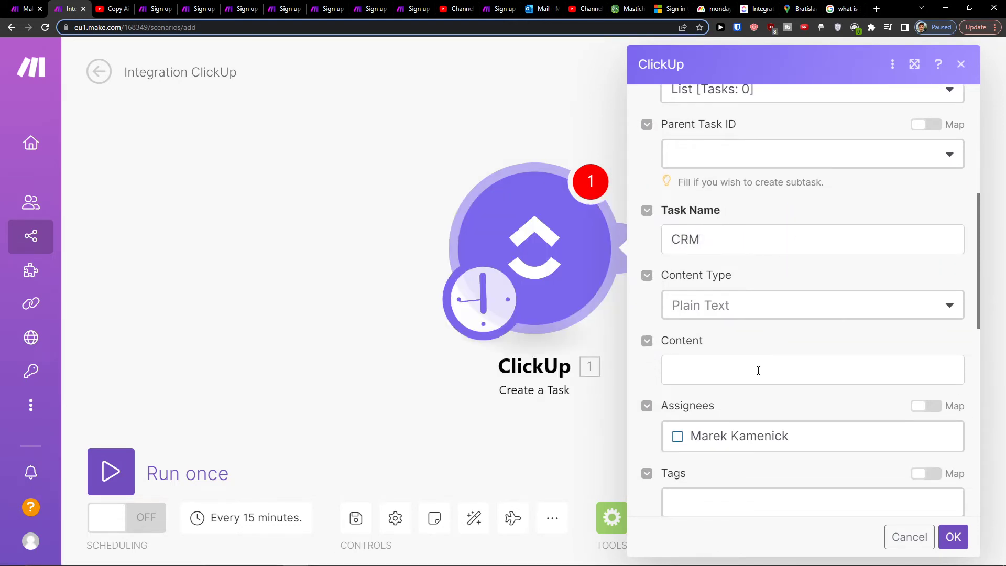
{"action": "scroll", "coordinate": [739, 442], "scroll_direction": "down", "scroll_amount": 1}
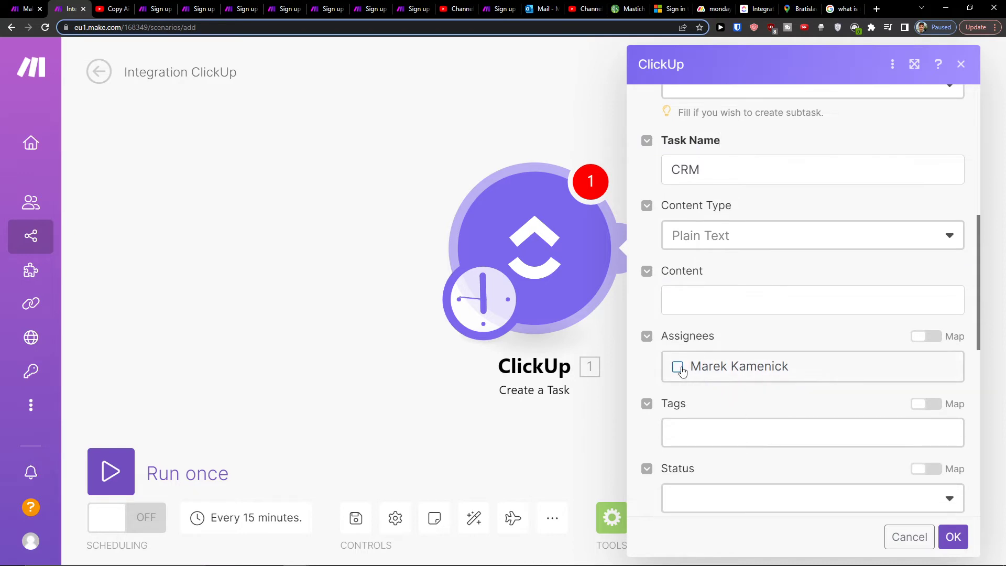
{"action": "left_click", "coordinate": [678, 368]}
{"action": "scroll", "coordinate": [718, 401], "scroll_direction": "down", "scroll_amount": 1}
{"action": "left_click", "coordinate": [719, 373]}
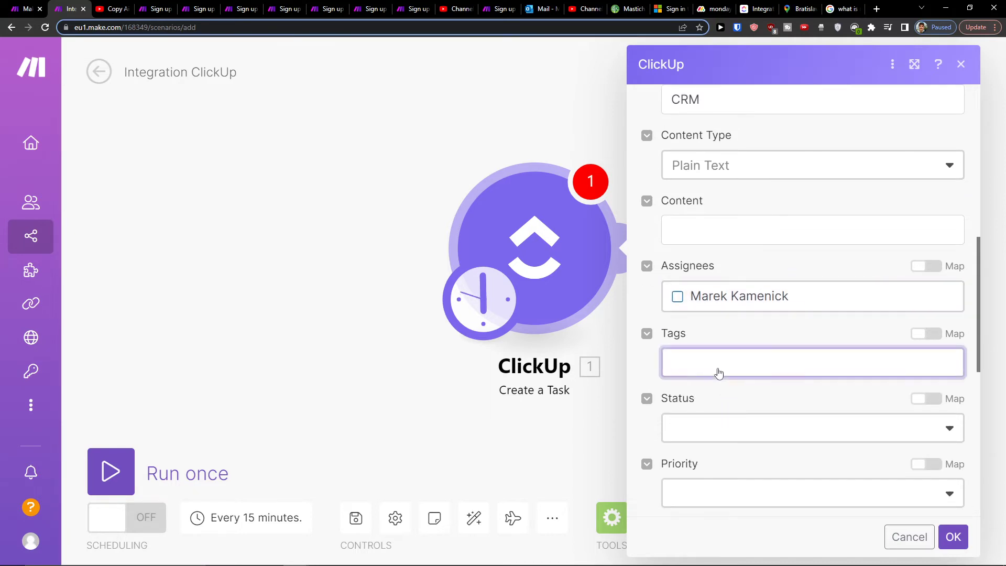
{"action": "scroll", "coordinate": [716, 375], "scroll_direction": "down", "scroll_amount": 1}
{"action": "left_click", "coordinate": [850, 363]}
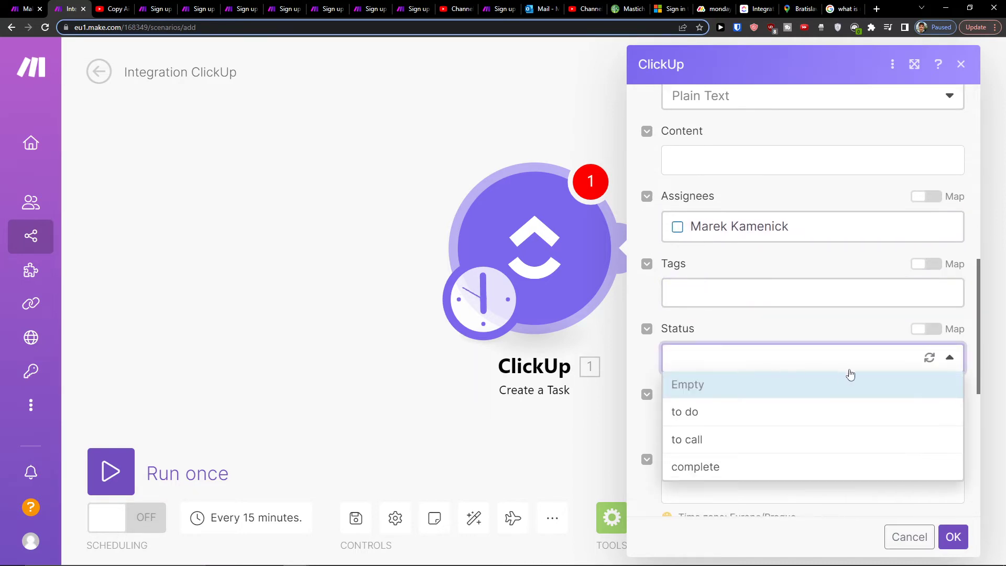
{"action": "left_click", "coordinate": [761, 439]}
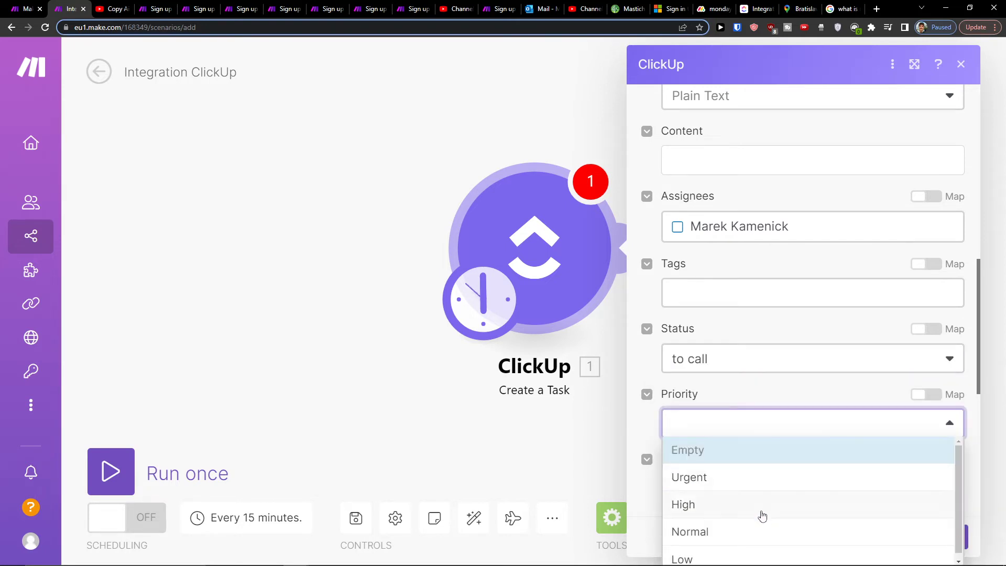
{"action": "left_click", "coordinate": [759, 503]}
{"action": "scroll", "coordinate": [775, 359], "scroll_direction": "up", "scroll_amount": 2}
{"action": "scroll", "coordinate": [775, 359], "scroll_direction": "up", "scroll_amount": 1}
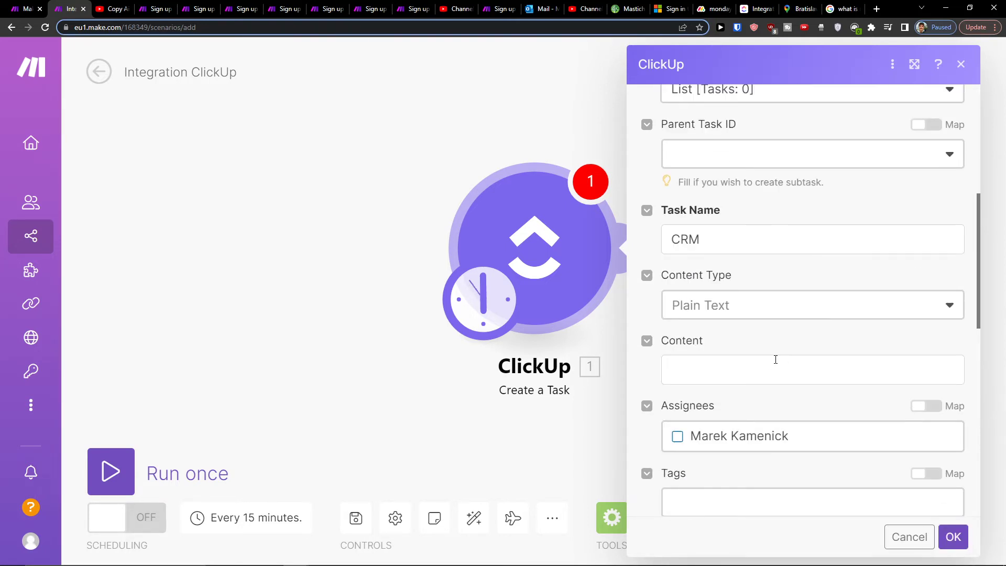
{"action": "scroll", "coordinate": [775, 359], "scroll_direction": "up", "scroll_amount": 1}
{"action": "left_click", "coordinate": [953, 537]}
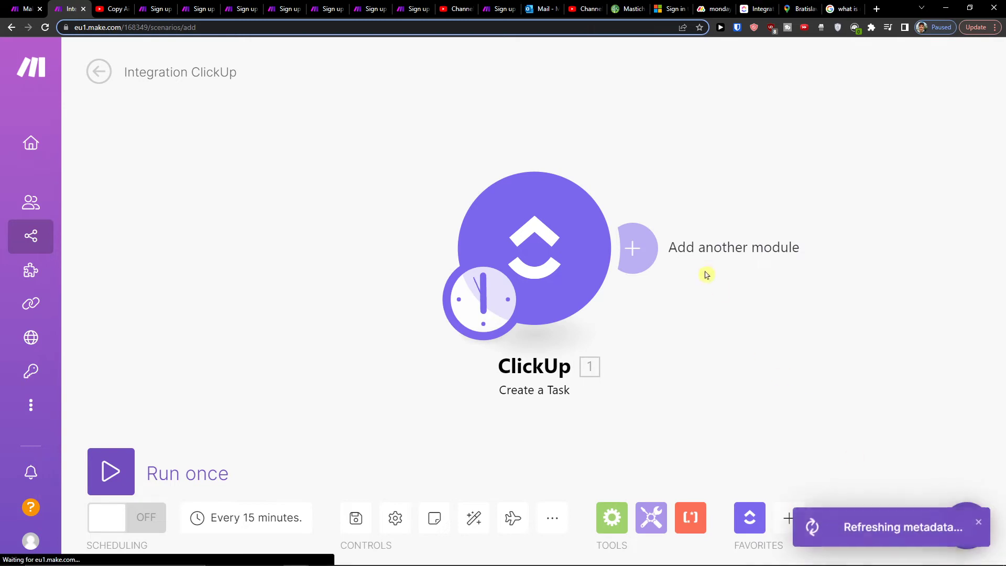
Add a Microsoft 365 Email 'Create and Send a Message' module after the ClickUp task module.
{"action": "left_click", "coordinate": [660, 253]}
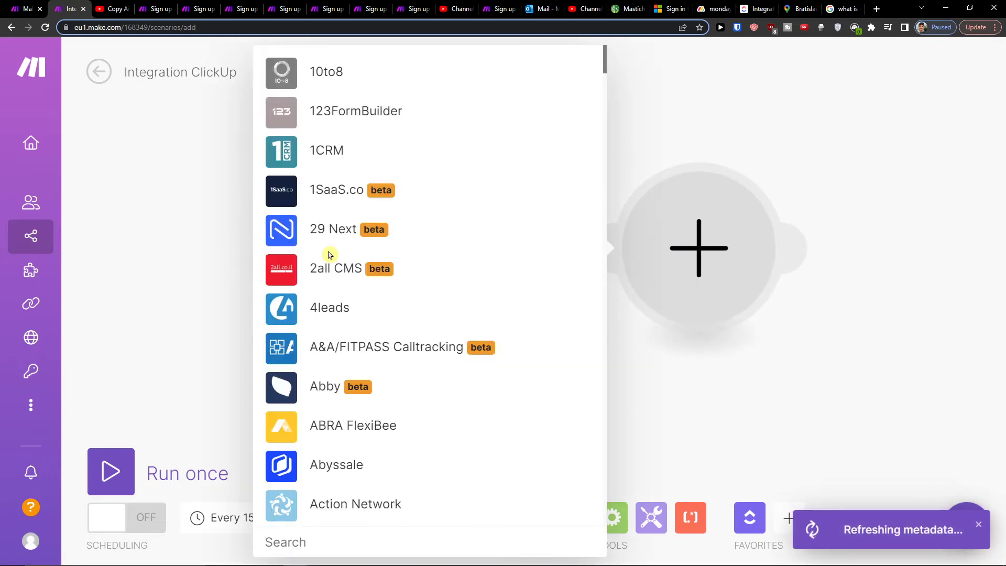
{"action": "type", "text": "outl"}
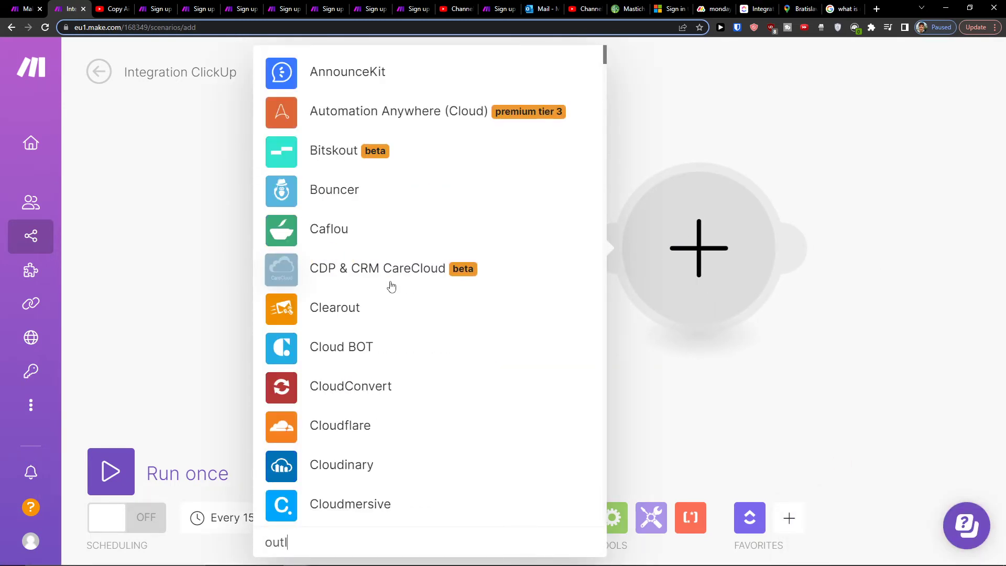
{"action": "type", "text": "o"}
{"action": "left_click", "coordinate": [396, 251]}
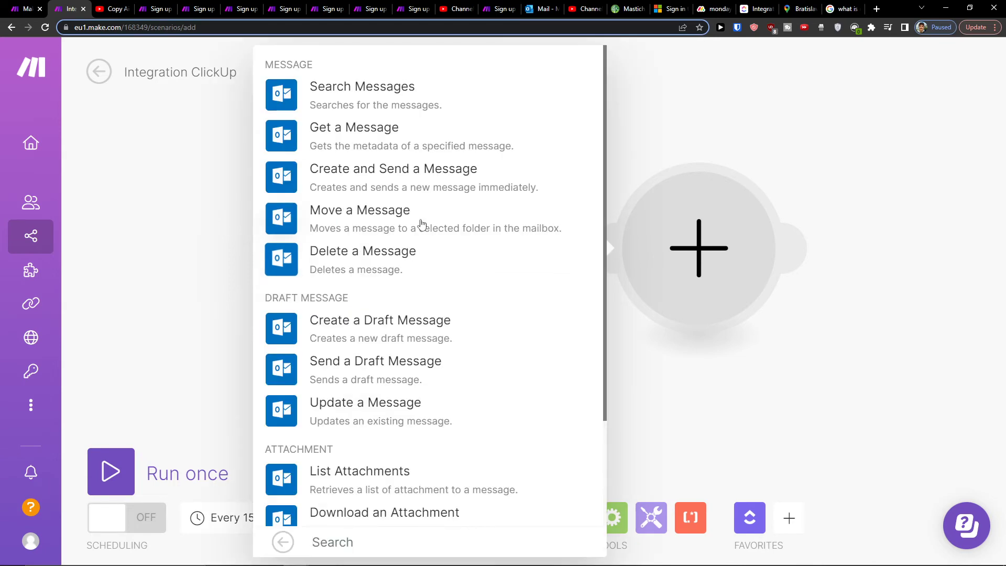
{"action": "scroll", "coordinate": [422, 224], "scroll_direction": "down", "scroll_amount": 1}
{"action": "scroll", "coordinate": [423, 135], "scroll_direction": "up", "scroll_amount": 1}
{"action": "left_click", "coordinate": [406, 181]}
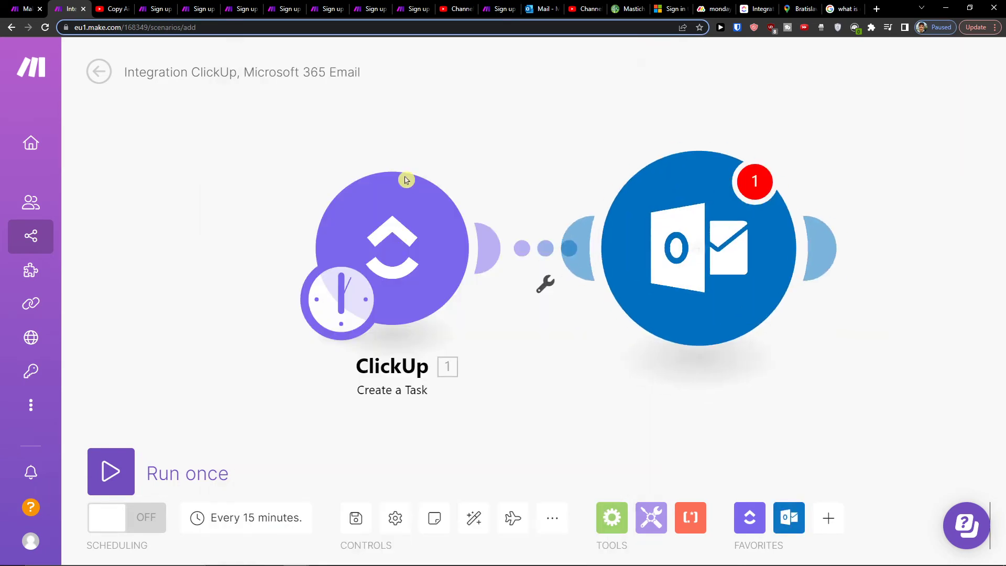
{"action": "left_click", "coordinate": [426, 252]}
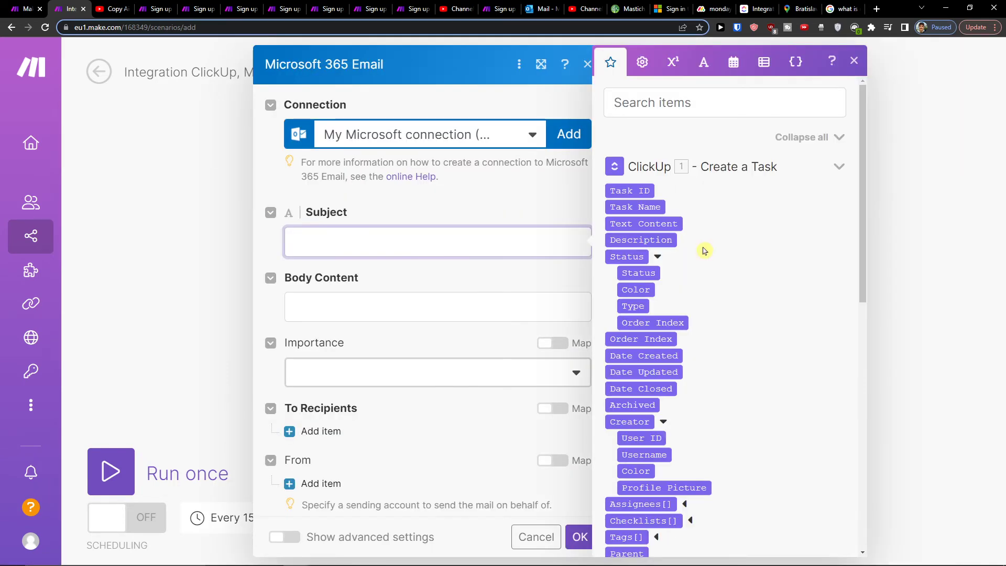
{"action": "scroll", "coordinate": [704, 251], "scroll_direction": "down", "scroll_amount": 2}
{"action": "scroll", "coordinate": [704, 251], "scroll_direction": "down", "scroll_amount": 1}
{"action": "scroll", "coordinate": [704, 251], "scroll_direction": "down", "scroll_amount": 1}
{"action": "scroll", "coordinate": [703, 251], "scroll_direction": "down", "scroll_amount": 1}
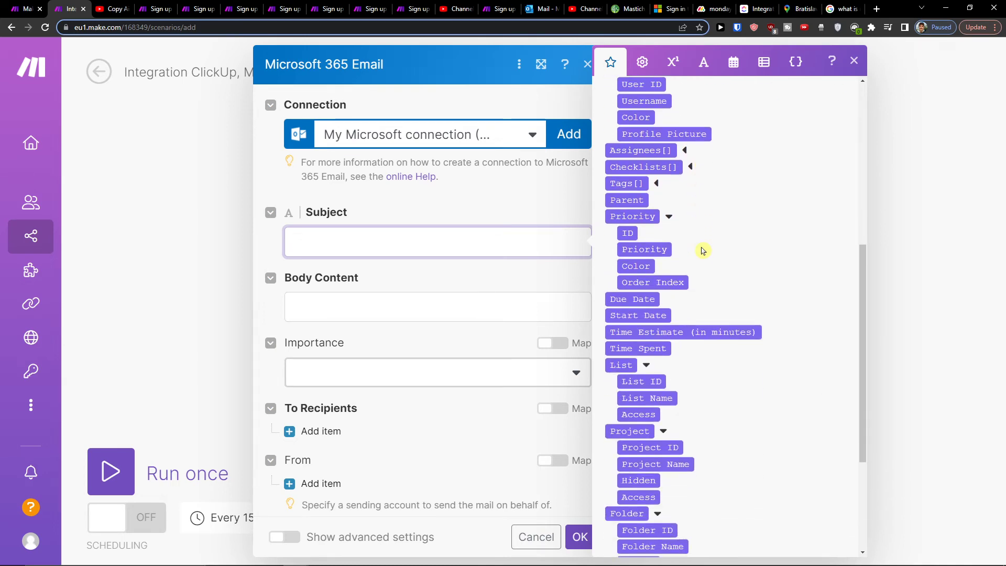
{"action": "scroll", "coordinate": [702, 251], "scroll_direction": "down", "scroll_amount": 2}
{"action": "scroll", "coordinate": [703, 250], "scroll_direction": "up", "scroll_amount": 5}
{"action": "scroll", "coordinate": [703, 251], "scroll_direction": "up", "scroll_amount": 1}
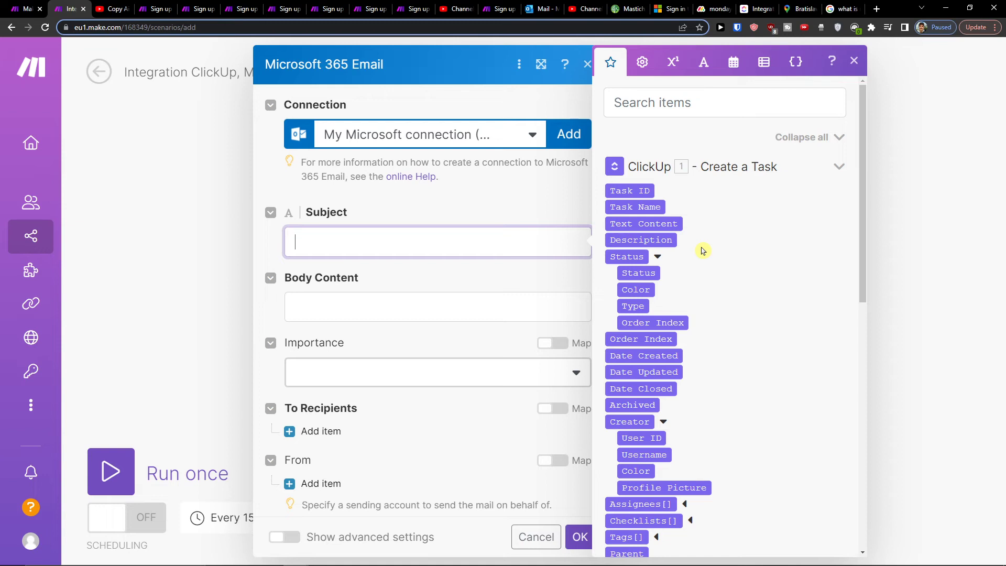
{"action": "scroll", "coordinate": [703, 251], "scroll_direction": "down", "scroll_amount": 2}
{"action": "scroll", "coordinate": [705, 251], "scroll_direction": "down", "scroll_amount": 3}
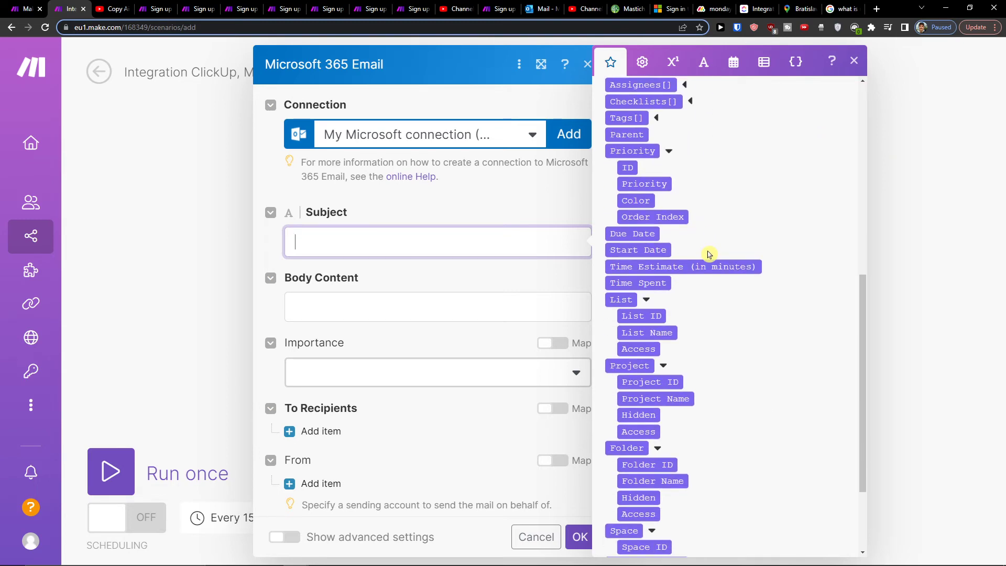
{"action": "scroll", "coordinate": [707, 254], "scroll_direction": "down", "scroll_amount": 1}
{"action": "scroll", "coordinate": [709, 254], "scroll_direction": "down", "scroll_amount": 1}
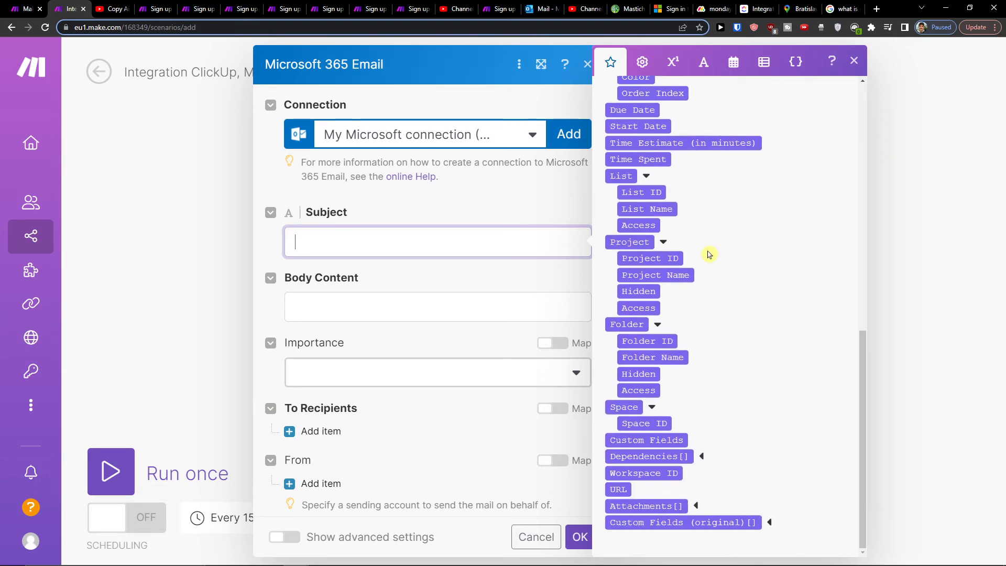
{"action": "scroll", "coordinate": [708, 253], "scroll_direction": "up", "scroll_amount": 2}
{"action": "scroll", "coordinate": [709, 254], "scroll_direction": "up", "scroll_amount": 2}
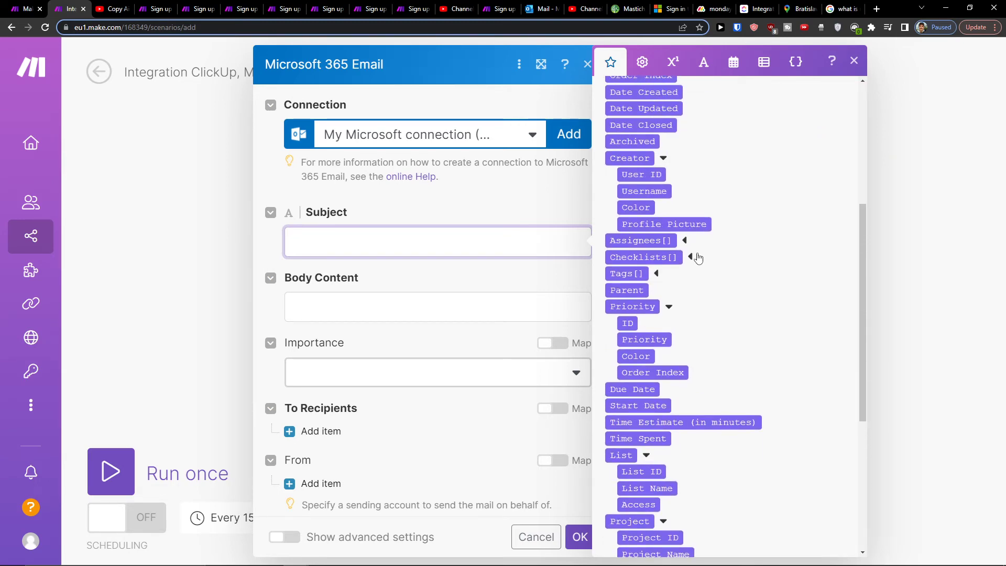
{"action": "scroll", "coordinate": [698, 257], "scroll_direction": "up", "scroll_amount": 1}
{"action": "scroll", "coordinate": [664, 272], "scroll_direction": "up", "scroll_amount": 2}
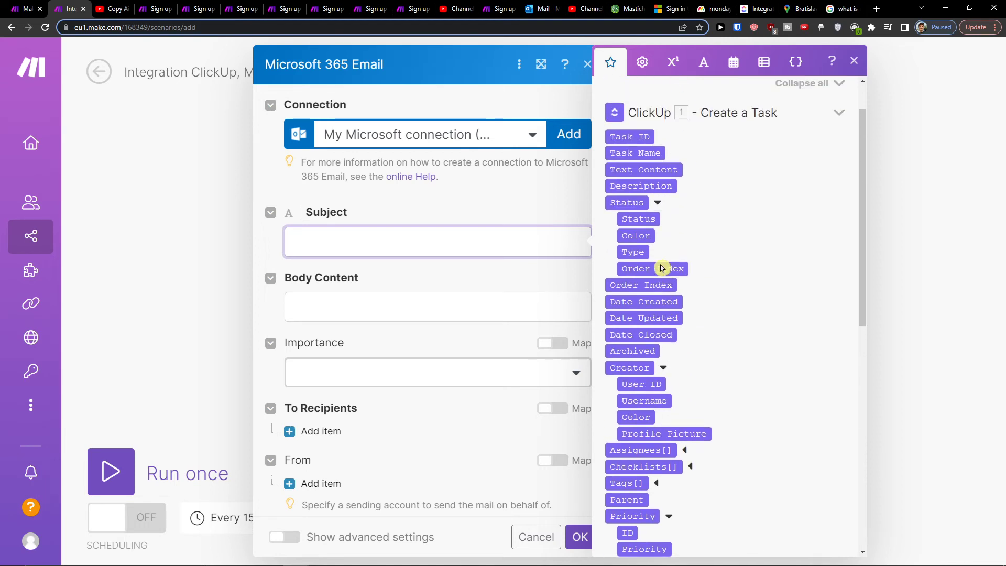
Map the ClickUp Task ID and Task Name into the email Subject.
{"action": "left_click", "coordinate": [637, 138]}
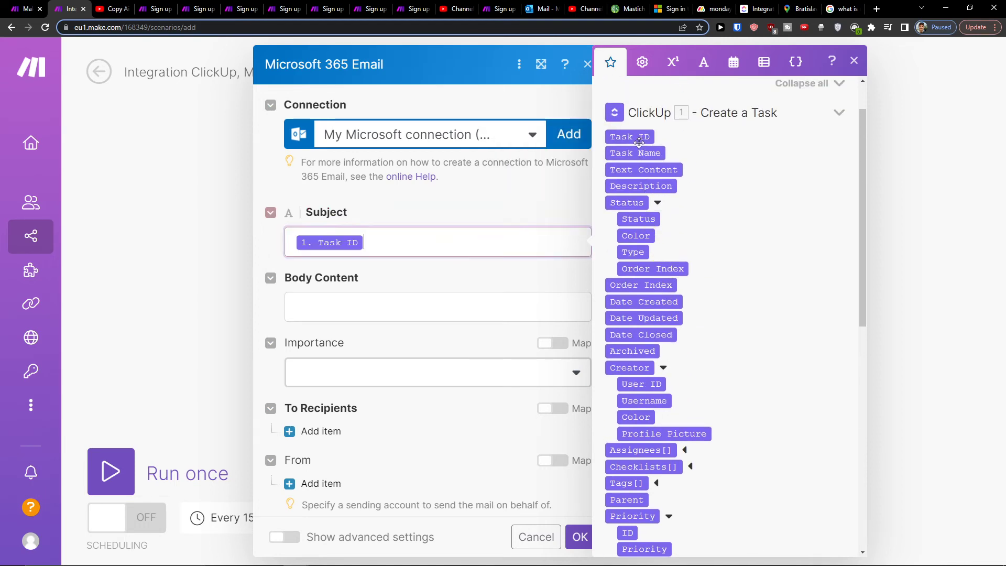
{"action": "left_click", "coordinate": [635, 154]}
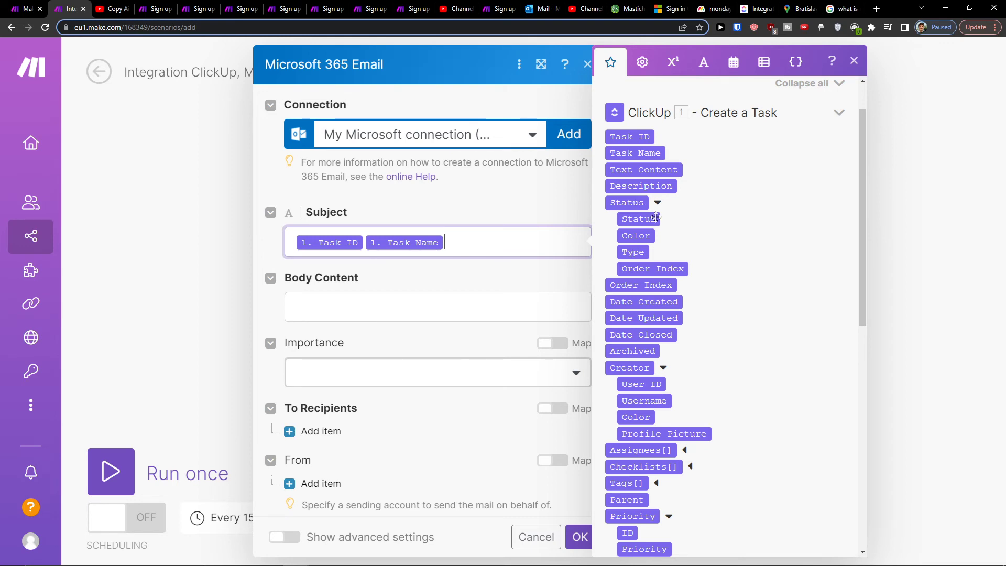
{"action": "left_click", "coordinate": [329, 297]}
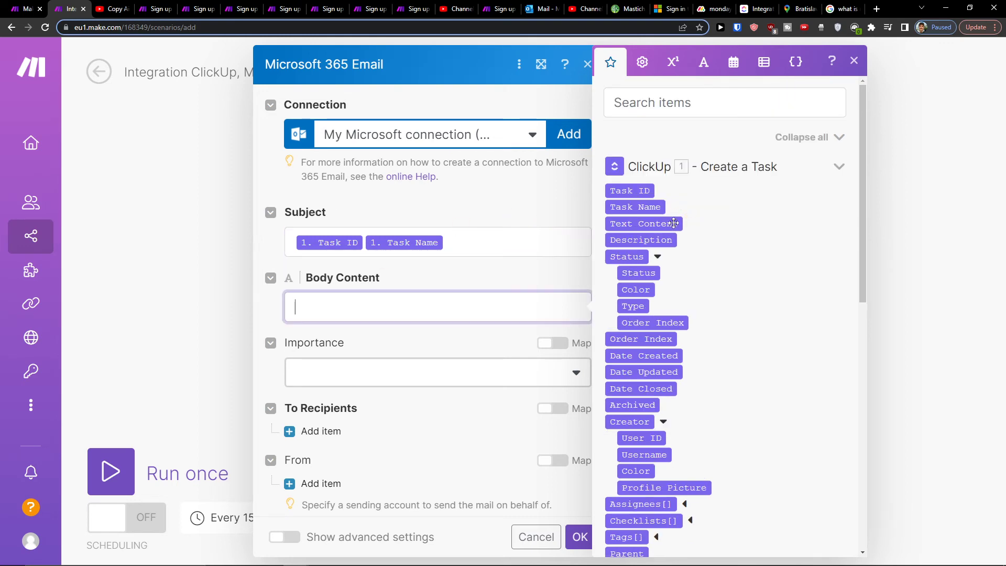
Map Status and Start Date into the Body Content, add a recipient entry, and confirm the module.
{"action": "left_click", "coordinate": [634, 256]}
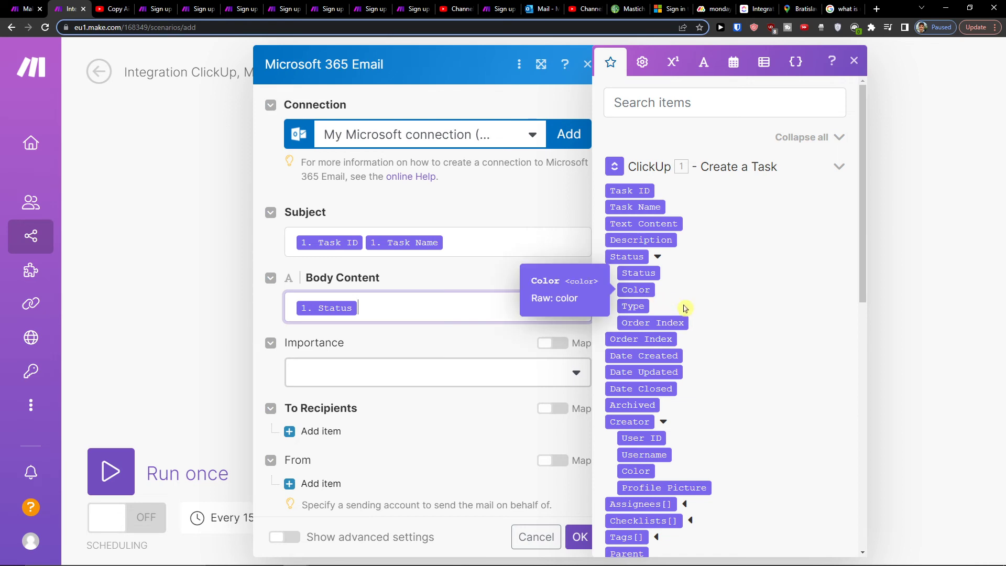
{"action": "scroll", "coordinate": [696, 319], "scroll_direction": "down", "scroll_amount": 1}
{"action": "scroll", "coordinate": [703, 323], "scroll_direction": "down", "scroll_amount": 1}
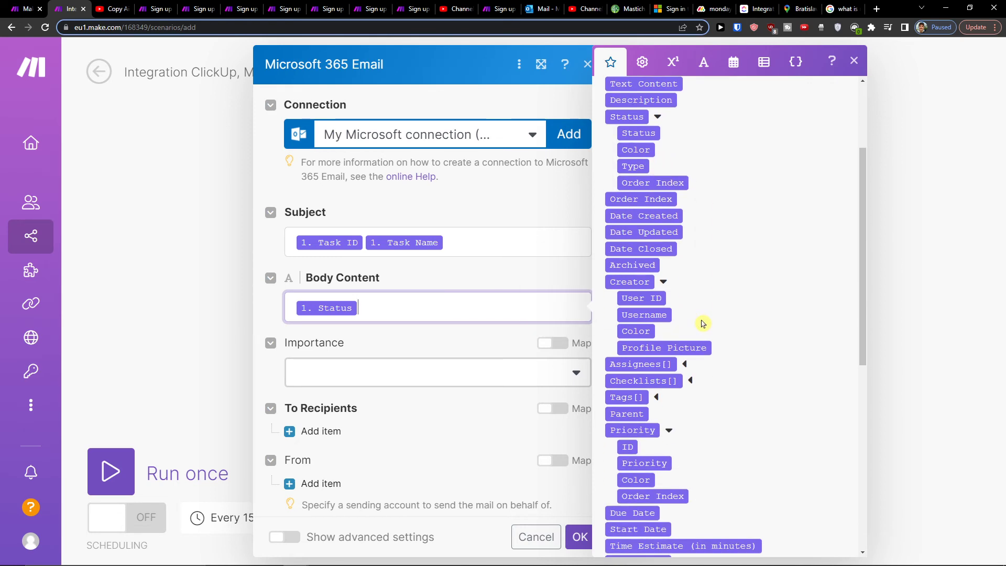
{"action": "scroll", "coordinate": [702, 324], "scroll_direction": "down", "scroll_amount": 1}
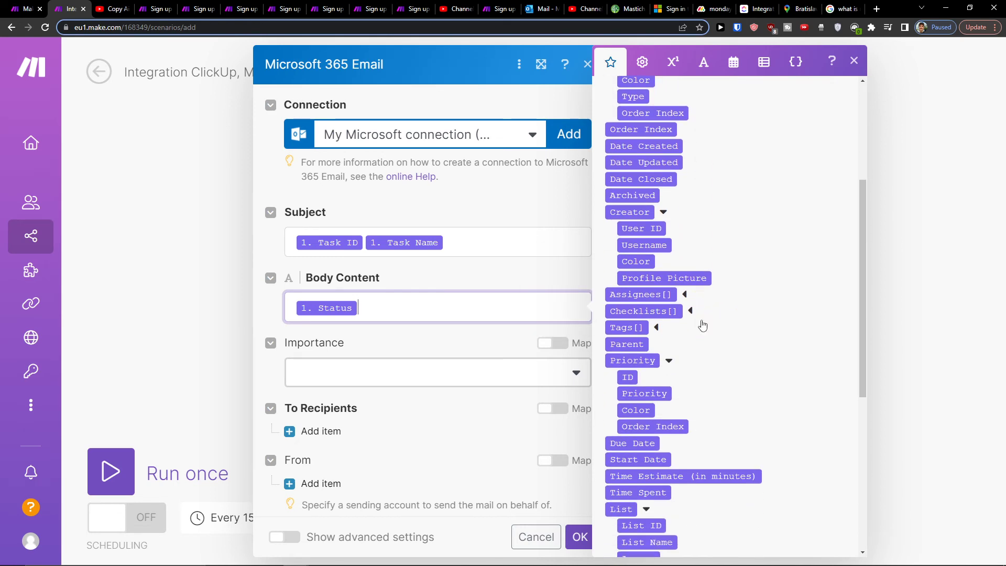
{"action": "scroll", "coordinate": [703, 325], "scroll_direction": "down", "scroll_amount": 1}
{"action": "left_click", "coordinate": [633, 383]}
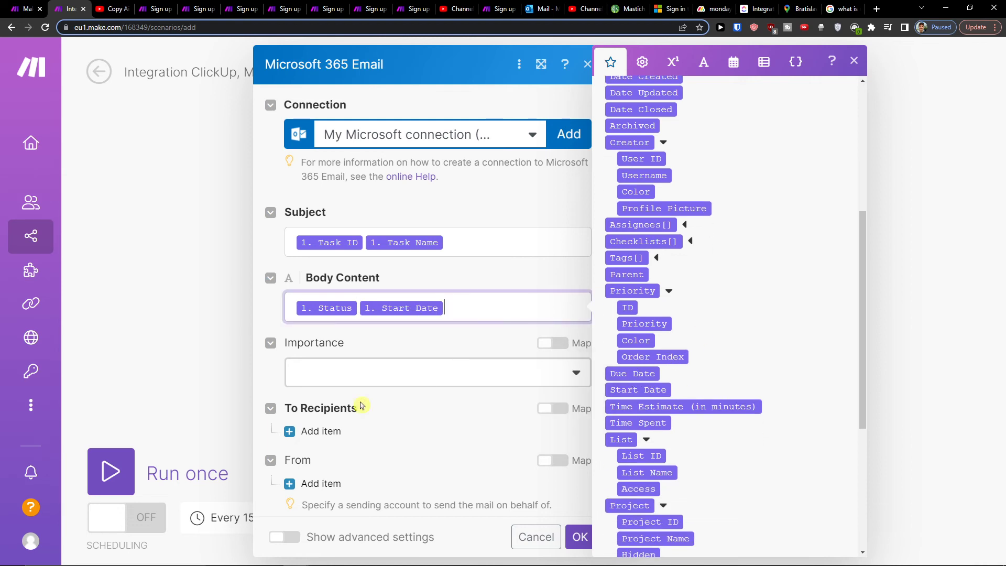
{"action": "left_click", "coordinate": [321, 431]}
{"action": "left_click", "coordinate": [423, 489]}
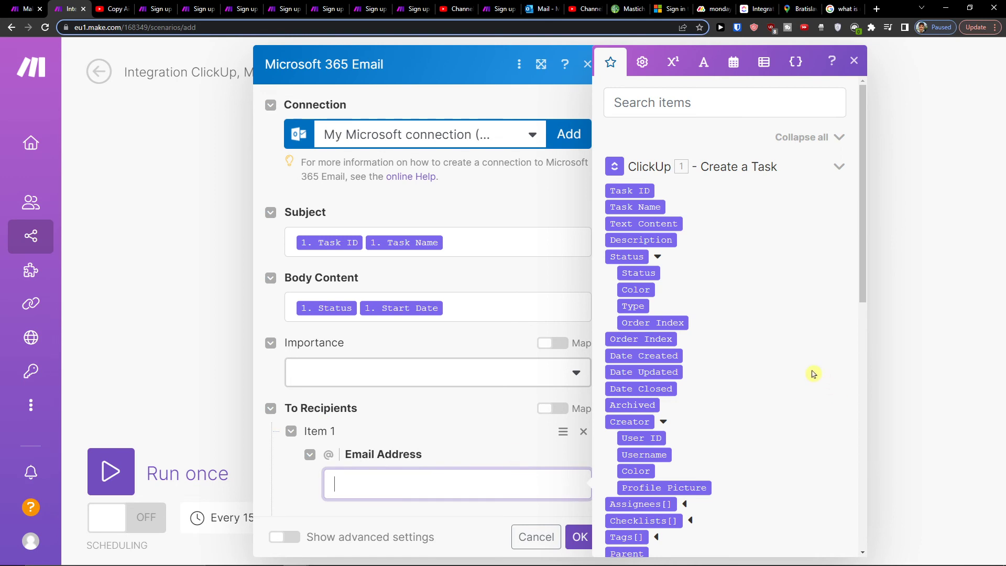
{"action": "scroll", "coordinate": [813, 373], "scroll_direction": "down", "scroll_amount": 2}
{"action": "scroll", "coordinate": [771, 343], "scroll_direction": "down", "scroll_amount": 1}
{"action": "scroll", "coordinate": [748, 337], "scroll_direction": "down", "scroll_amount": 1}
{"action": "scroll", "coordinate": [736, 331], "scroll_direction": "down", "scroll_amount": 2}
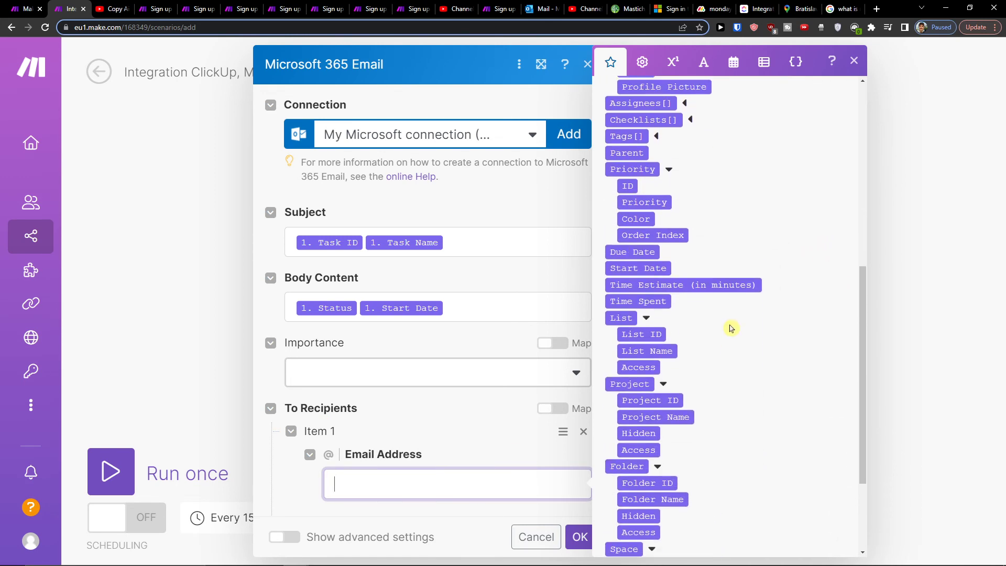
{"action": "scroll", "coordinate": [730, 328], "scroll_direction": "up", "scroll_amount": 5}
{"action": "scroll", "coordinate": [731, 328], "scroll_direction": "down", "scroll_amount": 3}
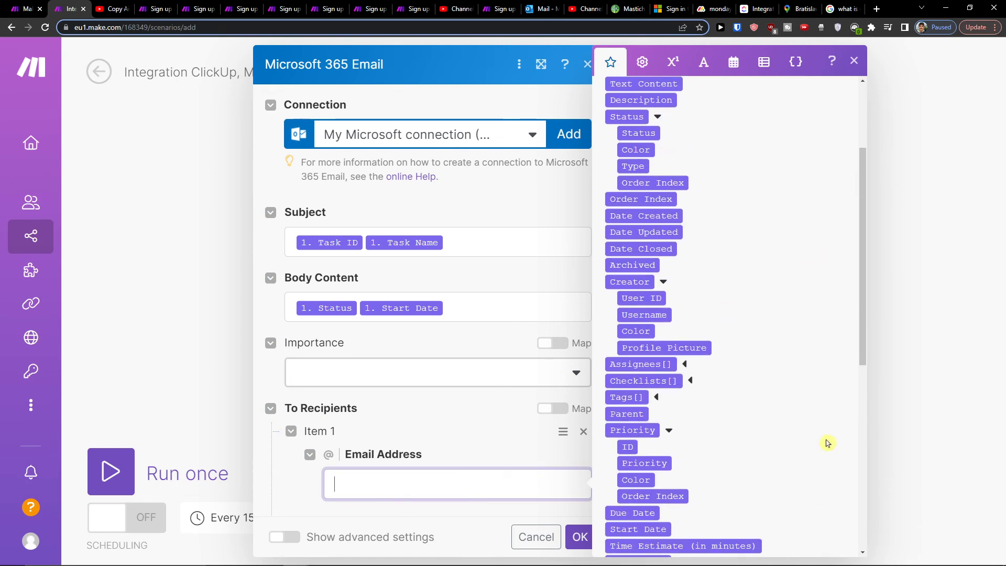
{"action": "left_click", "coordinate": [912, 399]}
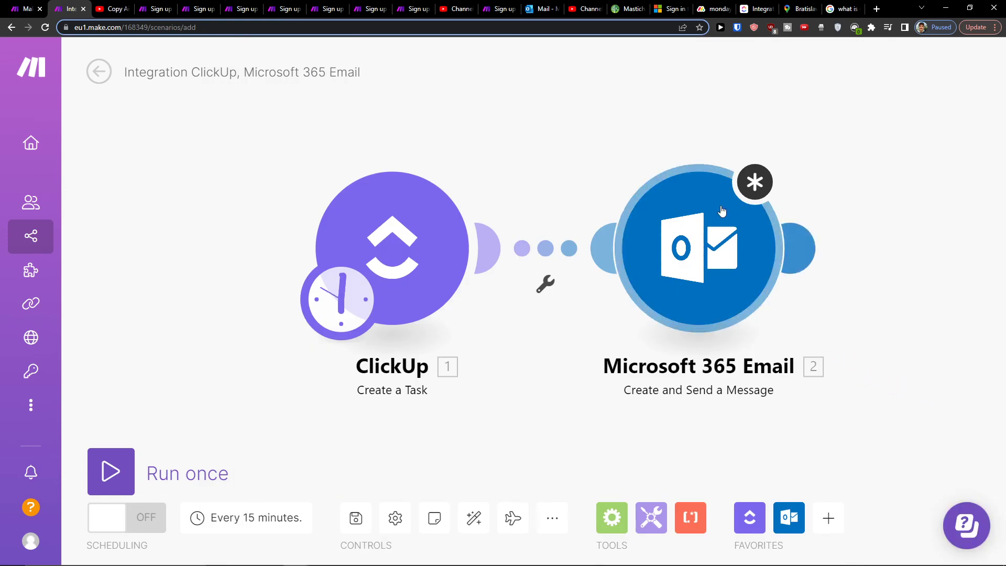
Switch the browser to the ClickUp Integrations tab with the Outlook sign-in form.
{"action": "left_click", "coordinate": [714, 8]}
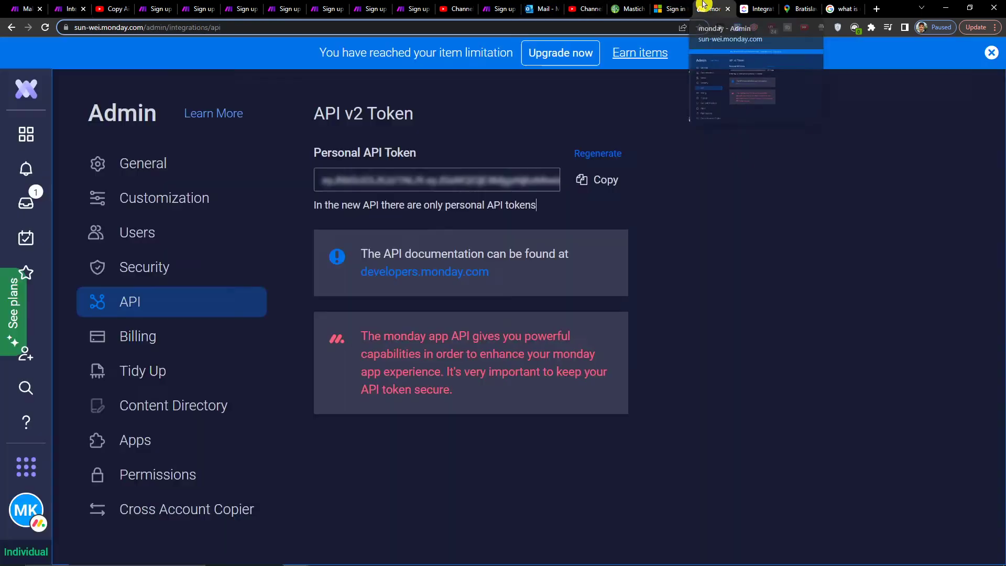
{"action": "left_click", "coordinate": [749, 8]}
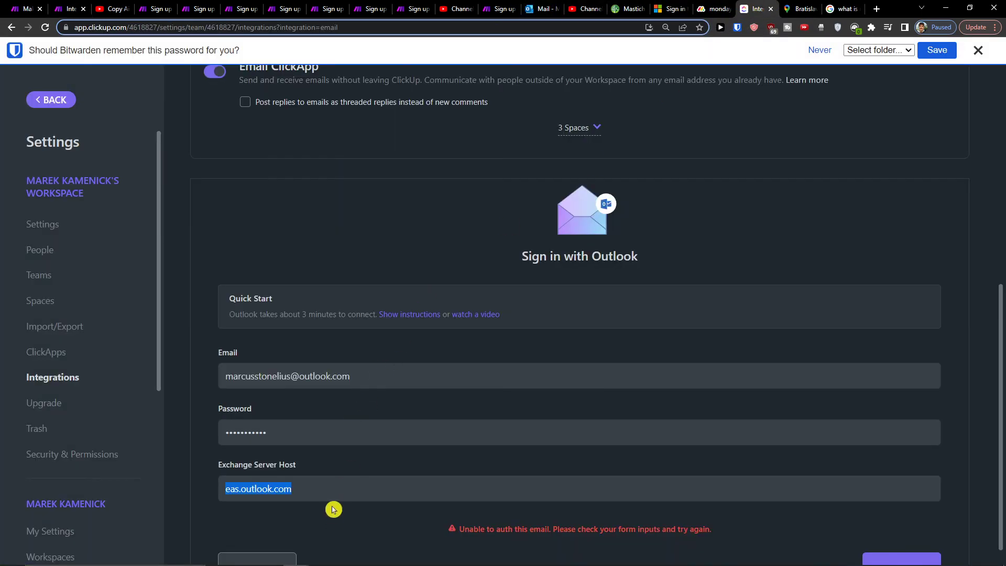
Retype the Outlook password and retry Connect, which still fails to authenticate.
{"action": "key", "text": "Left"}
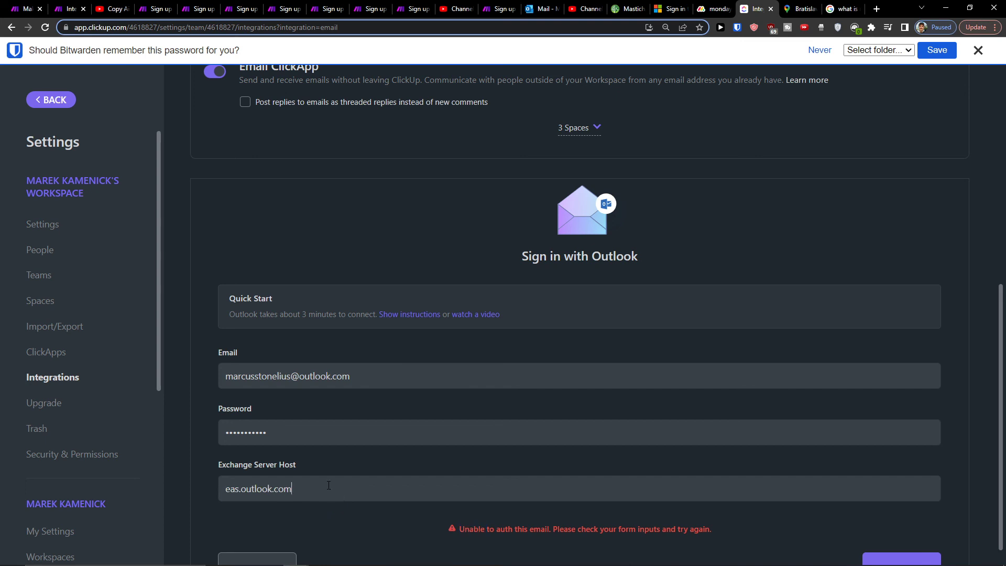
{"action": "left_click_drag", "start_coordinate": [293, 489], "coordinate": [226, 490]}
{"action": "double_click", "coordinate": [280, 428]}
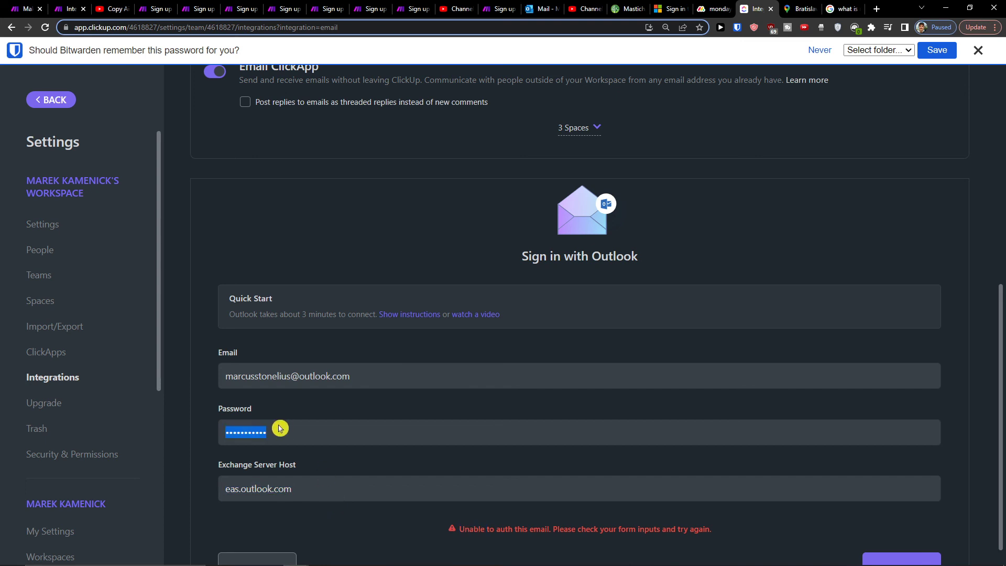
{"action": "type", "text": "a"}
{"action": "type", "text": "12"}
{"action": "left_click", "coordinate": [914, 561]}
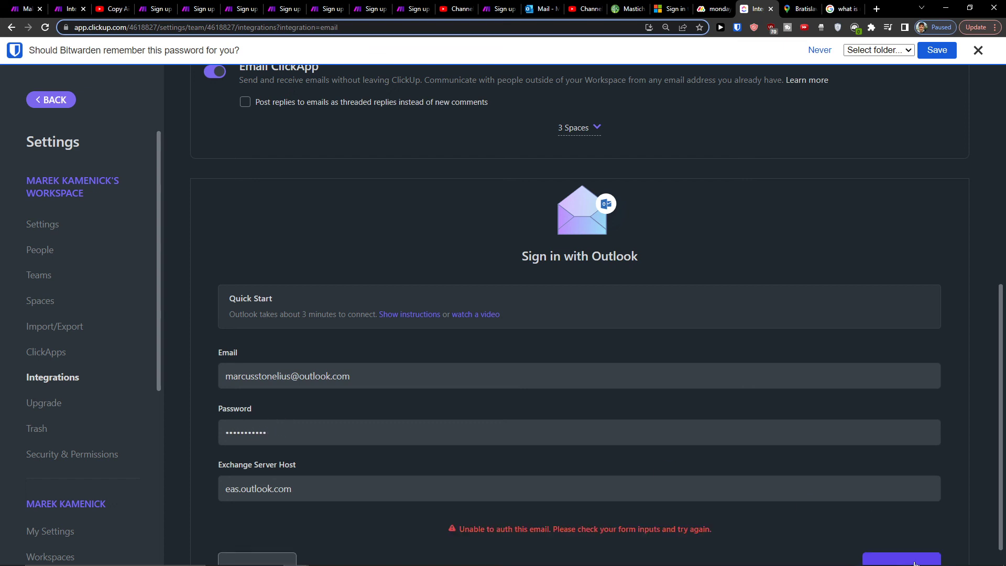
{"action": "left_click", "coordinate": [798, 528]}
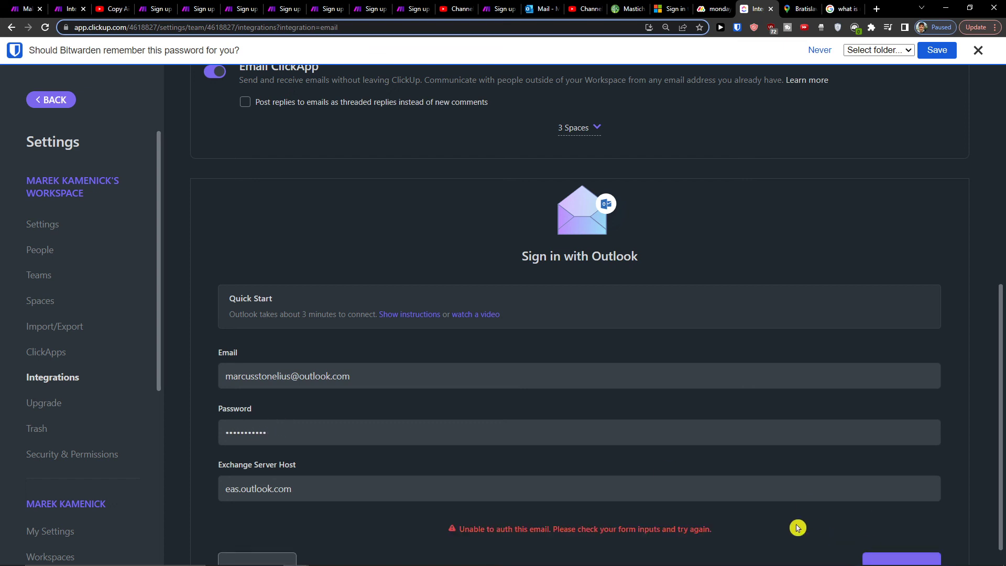